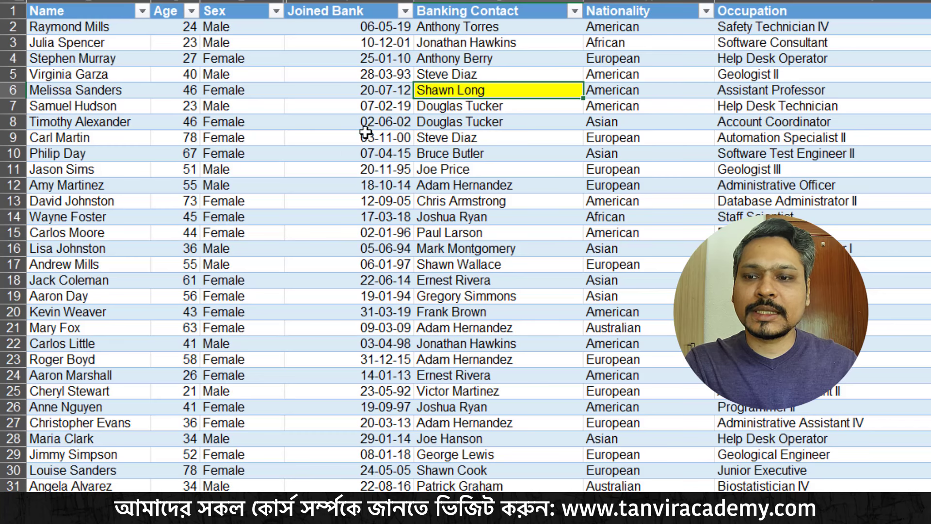
# Test the active-cell highlight by selecting various cells in the Banking Contact, Joined Bank, Occupation and Sex columns
pyautogui.click(474, 142)
pyautogui.click(469, 78)
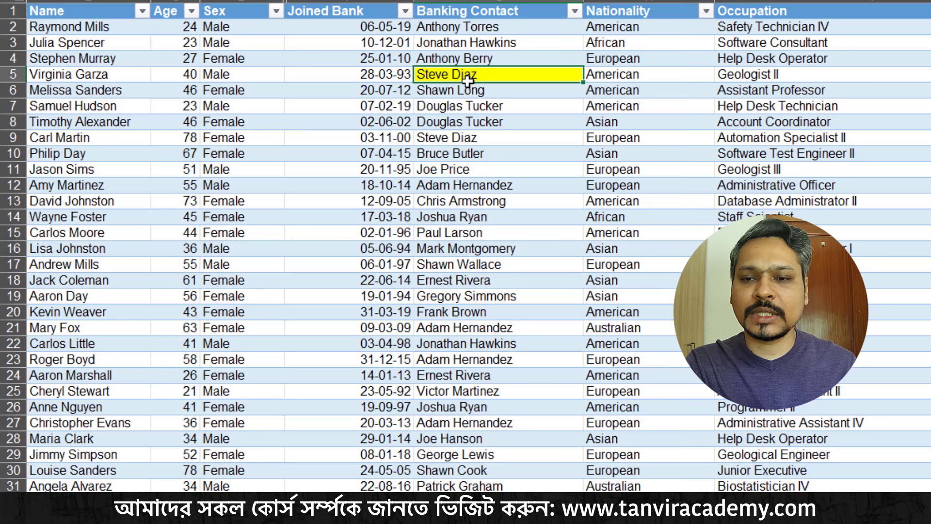
pyautogui.click(471, 184)
pyautogui.click(509, 89)
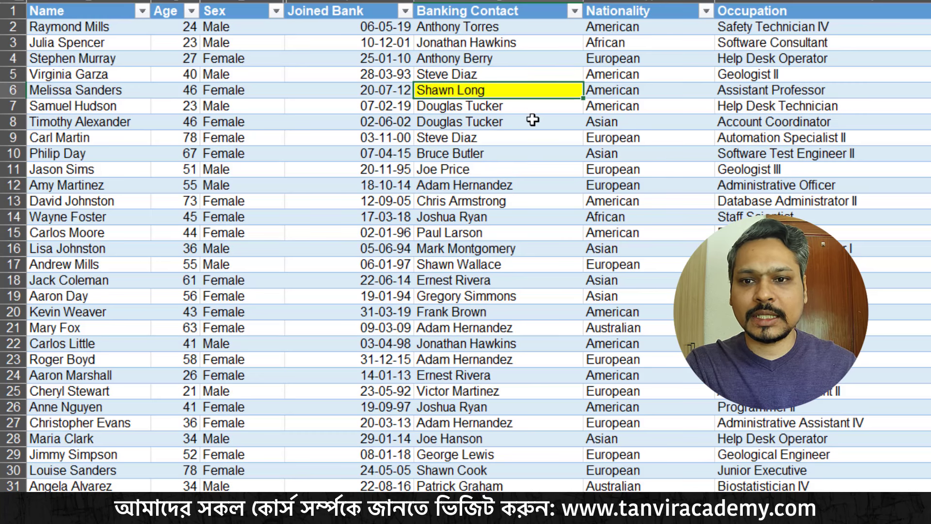
pyautogui.click(495, 214)
pyautogui.click(314, 165)
pyautogui.click(728, 125)
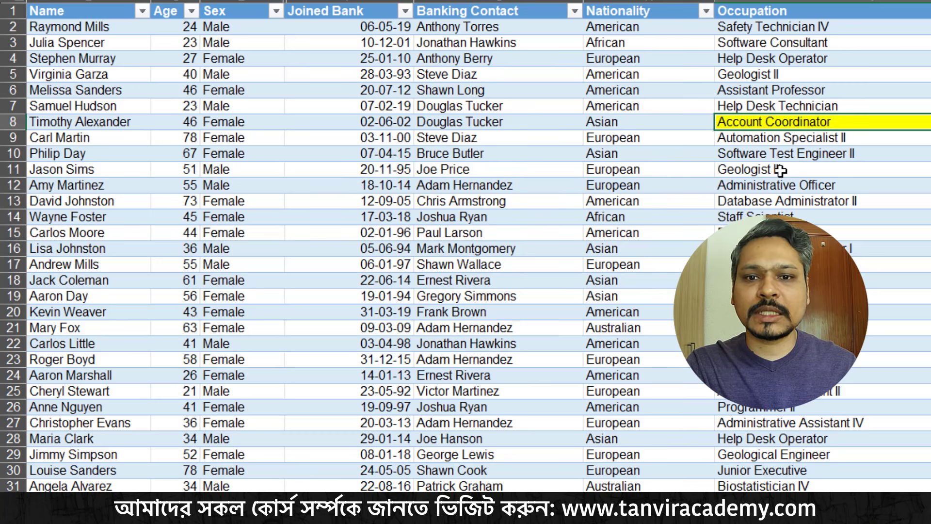
pyautogui.click(433, 97)
pyautogui.click(240, 104)
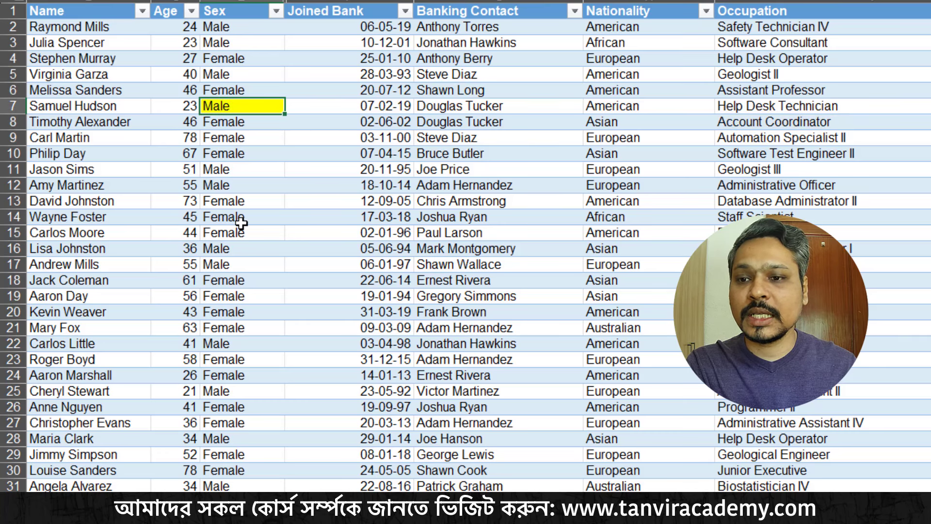
pyautogui.click(240, 222)
pyautogui.click(449, 97)
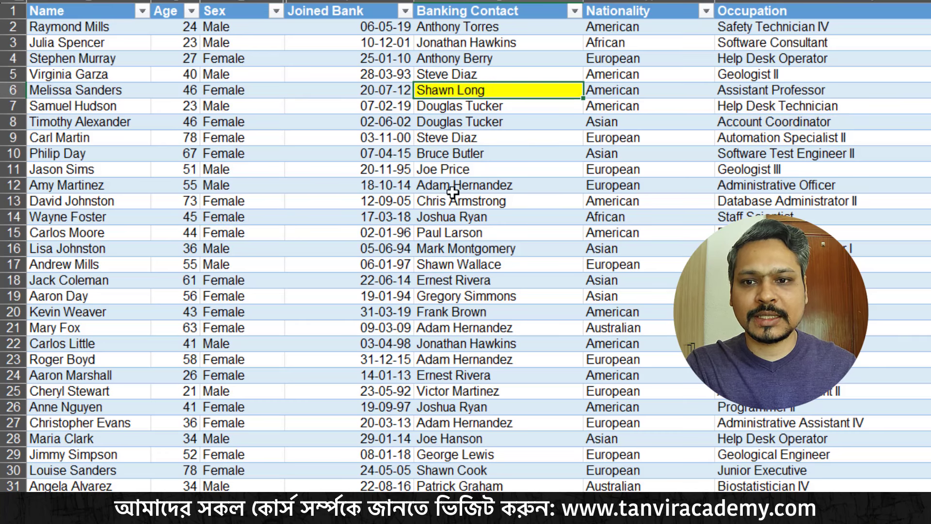
pyautogui.click(485, 186)
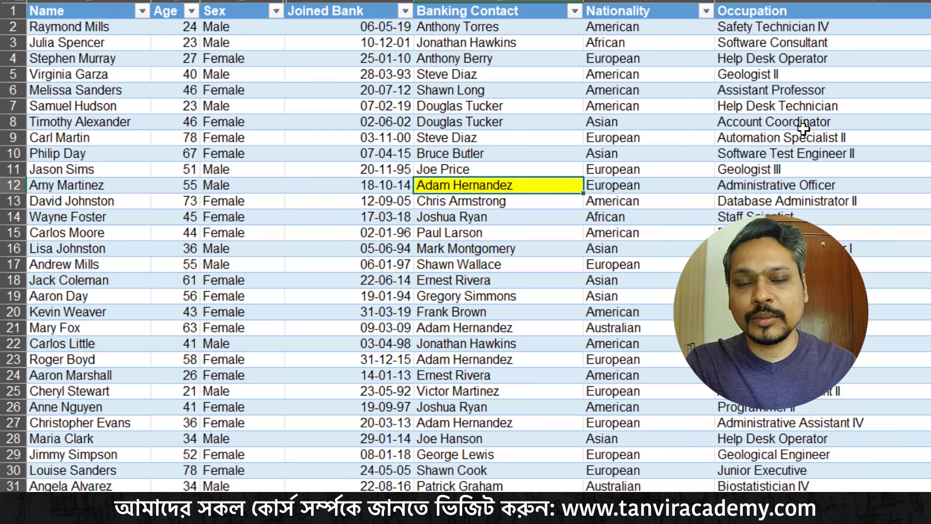
# Undo the active-cell highlighting and open a new conditional formatting rule for the whole table
pyautogui.hotkey('ctrl', 'z')
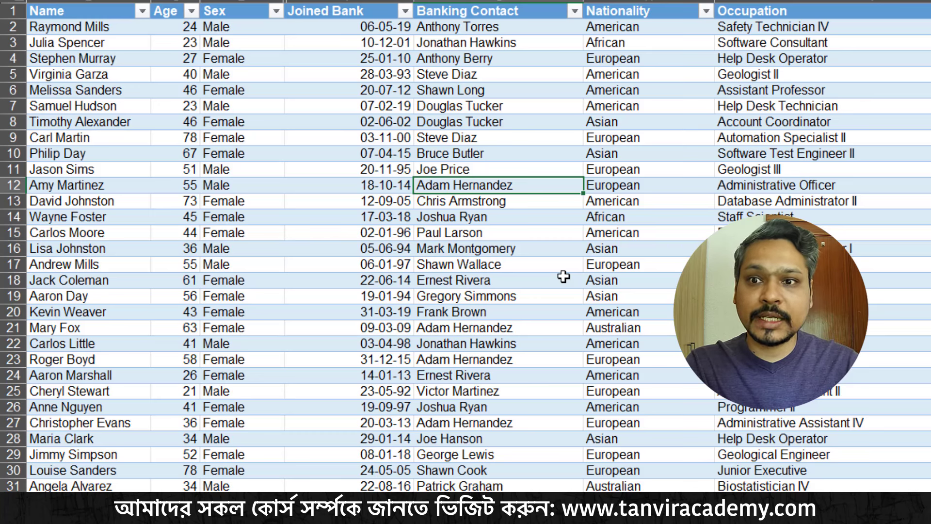
pyautogui.hotkey('ctrl', 'a')
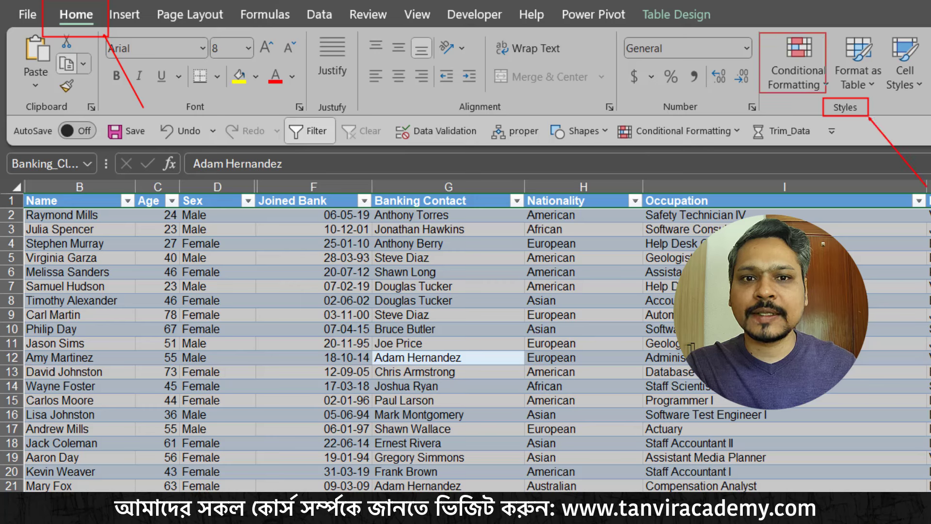
pyautogui.click(816, 70)
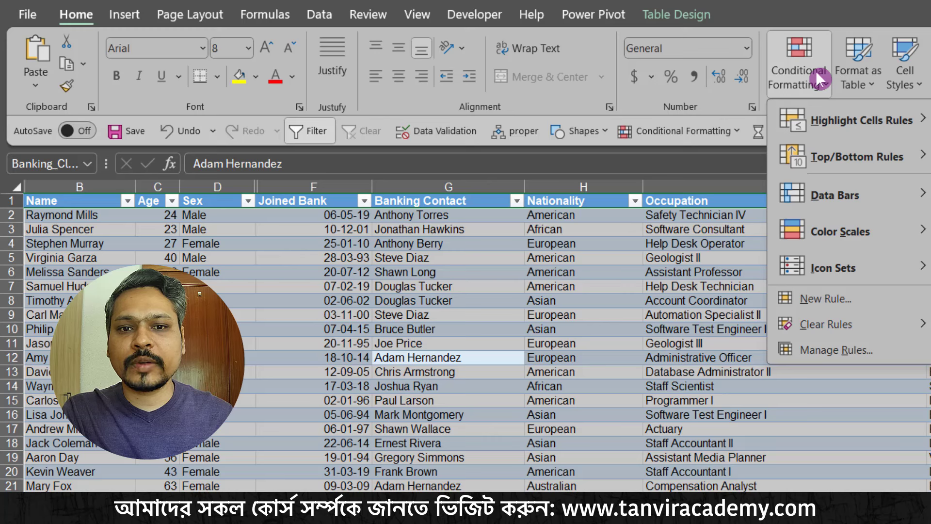
pyautogui.click(825, 304)
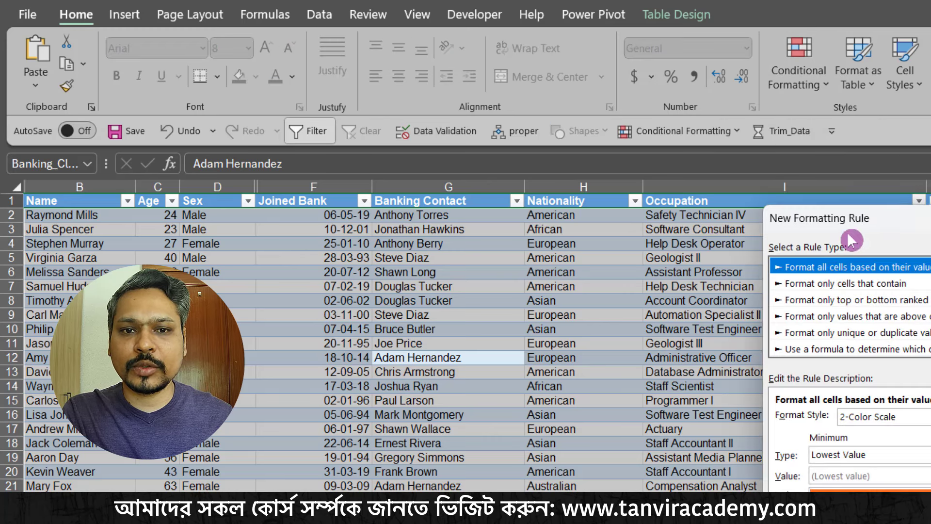
pyautogui.moveTo(844, 223); pyautogui.dragTo(446, 121)
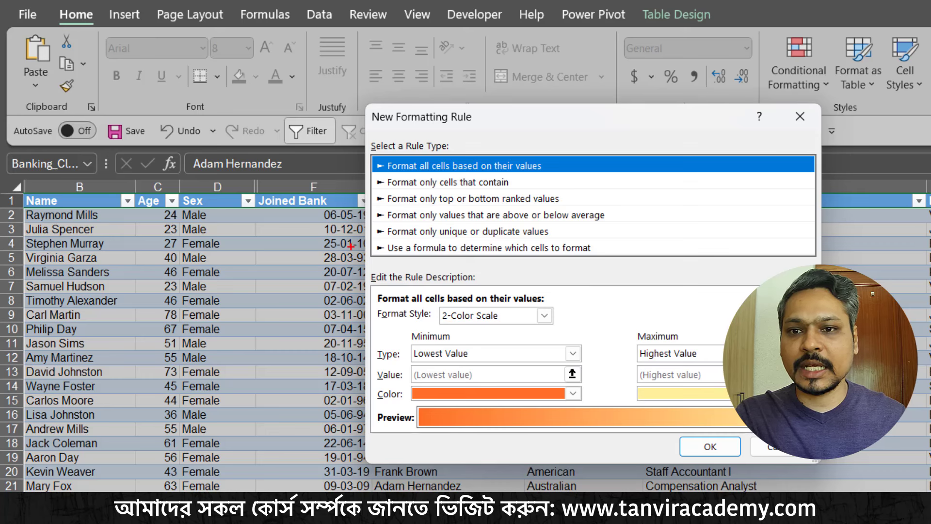
# Make the rule determine formatted cells by a formula and enter =and(row()=Cell("row"),Column()=Cell("col"))
pyautogui.moveTo(353, 236)
pyautogui.mouseDown()
pyautogui.moveTo(638, 253)
pyautogui.moveTo(649, 262)
pyautogui.mouseUp()
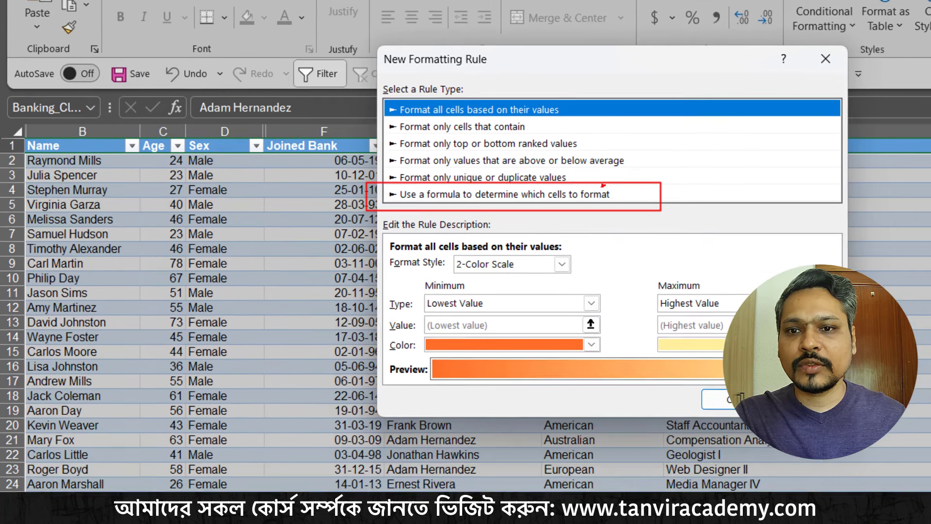
pyautogui.moveTo(603, 185); pyautogui.dragTo(734, 128)
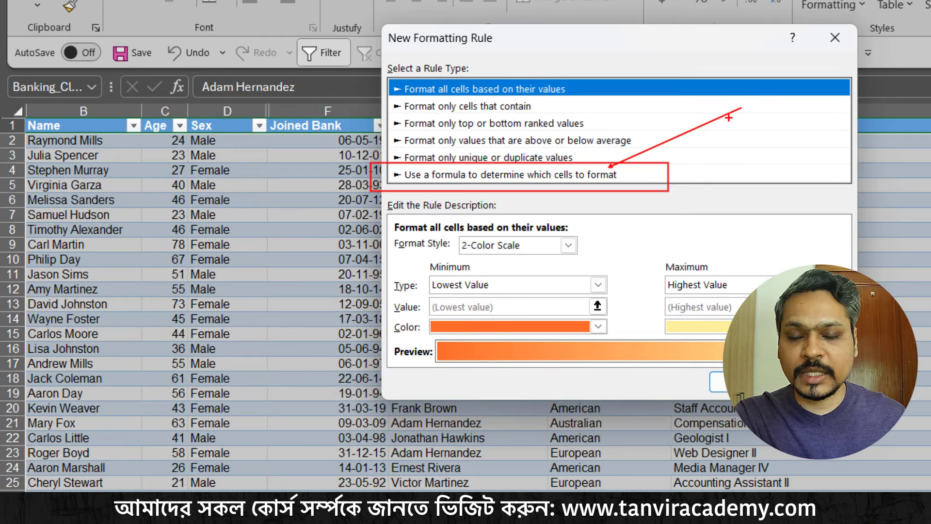
pyautogui.click(546, 175)
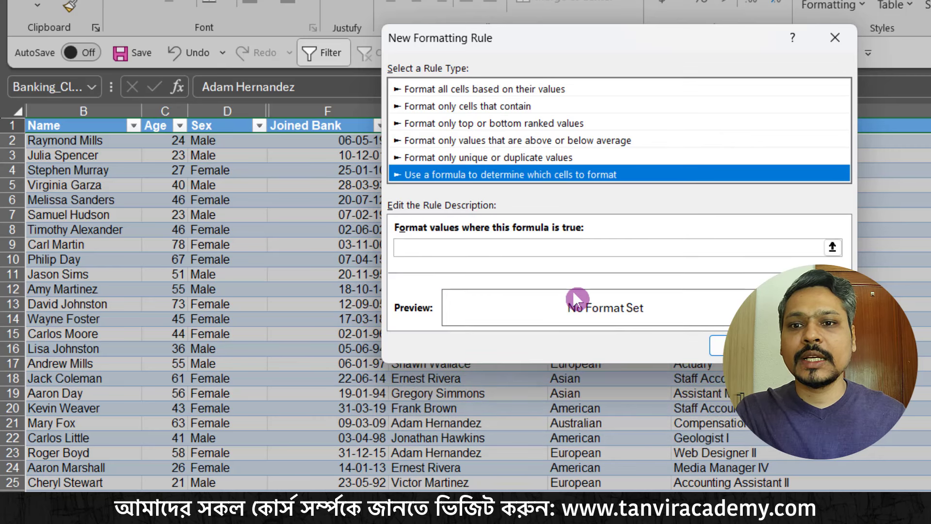
pyautogui.moveTo(386, 227); pyautogui.dragTo(729, 265)
pyautogui.moveTo(619, 243); pyautogui.dragTo(709, 175)
pyautogui.press('Escape')
pyautogui.click(504, 250)
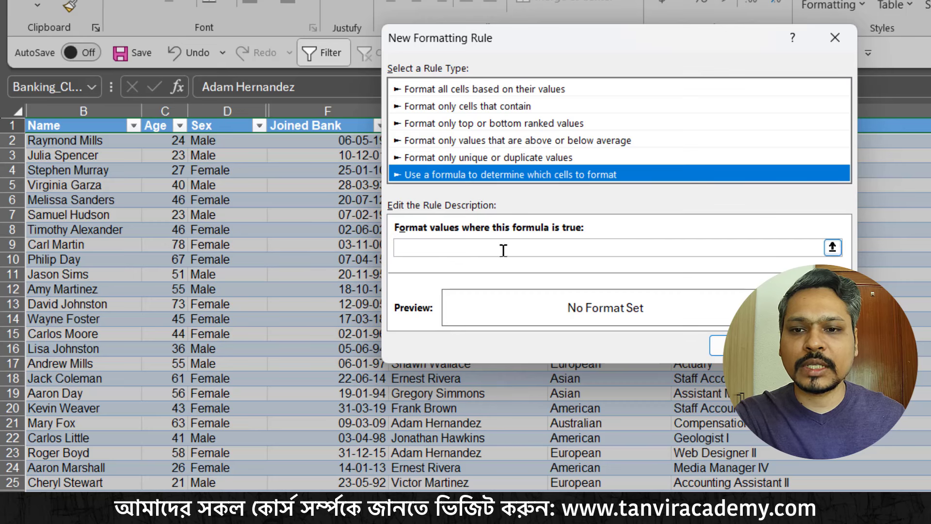
pyautogui.click(476, 245)
pyautogui.write('=and(row()=Cell("row"),Column()=Cell("col"))')
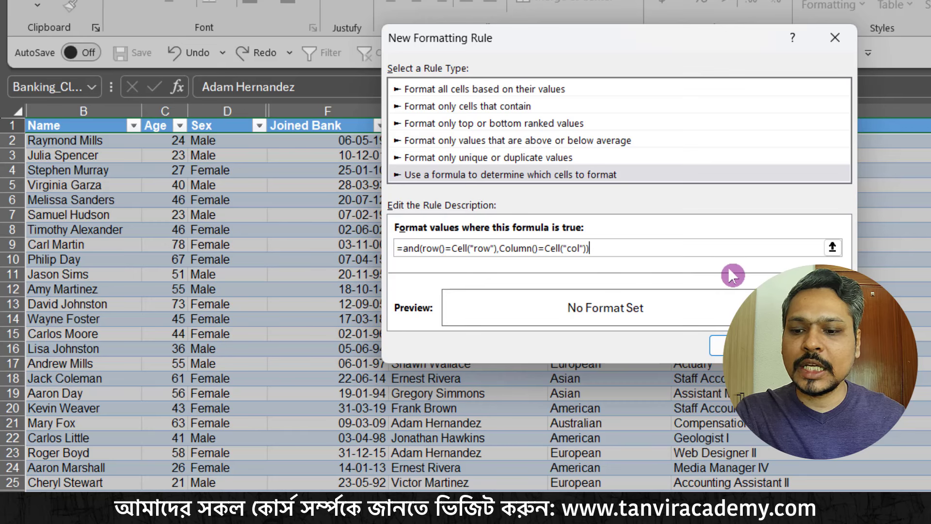
pyautogui.moveTo(418, 237); pyautogui.dragTo(423, 182)
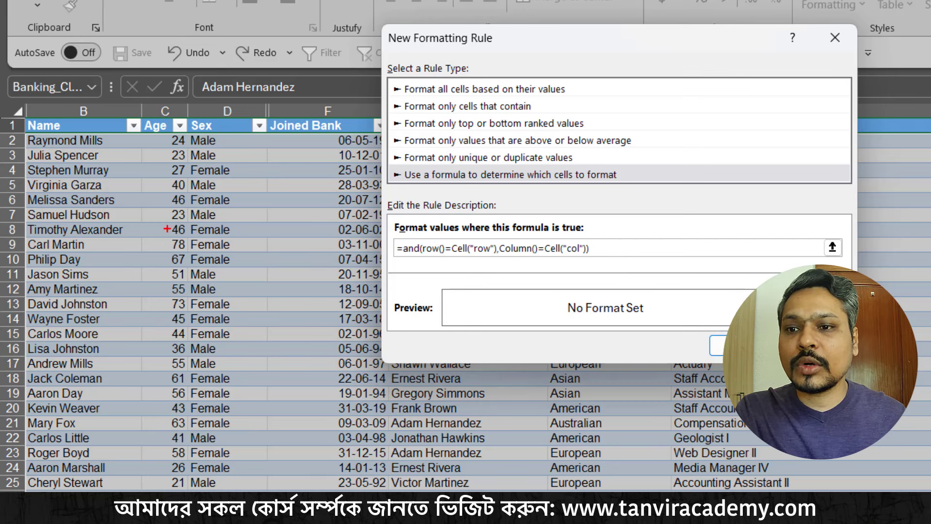
pyautogui.moveTo(140, 268)
pyautogui.mouseDown()
pyautogui.moveTo(187, 280)
pyautogui.moveTo(228, 214)
pyautogui.mouseUp()
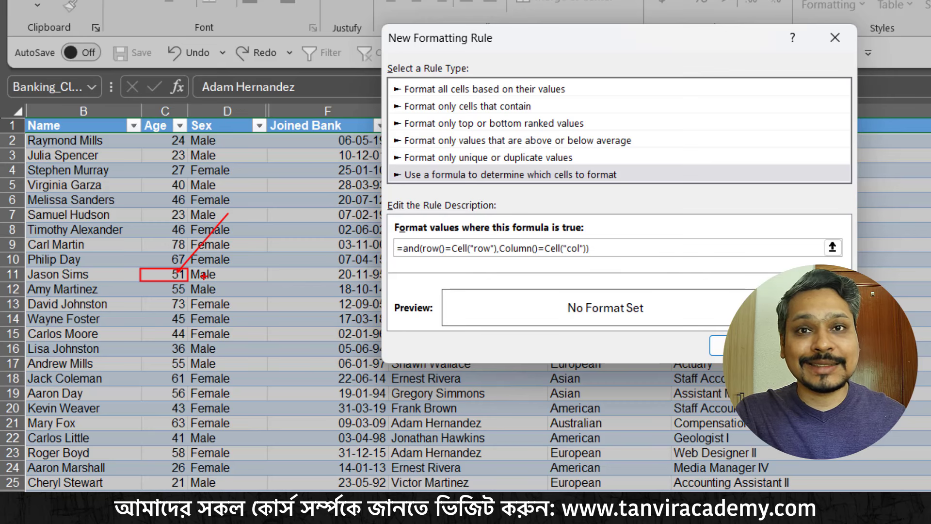
pyautogui.moveTo(23, 272)
pyautogui.mouseDown()
pyautogui.moveTo(141, 273)
pyautogui.moveTo(208, 315)
pyautogui.moveTo(229, 351)
pyautogui.mouseUp()
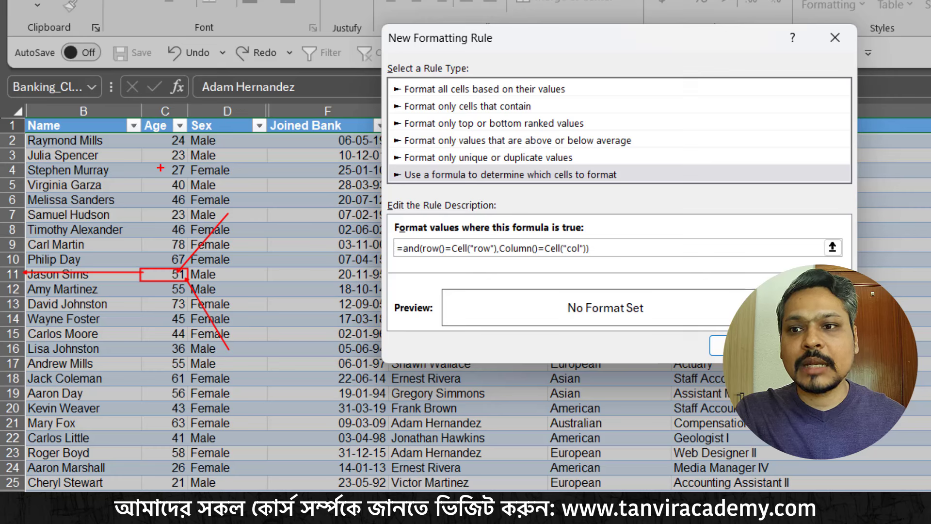
pyautogui.moveTo(145, 167)
pyautogui.mouseDown()
pyautogui.moveTo(183, 178)
pyautogui.moveTo(227, 248)
pyautogui.mouseUp()
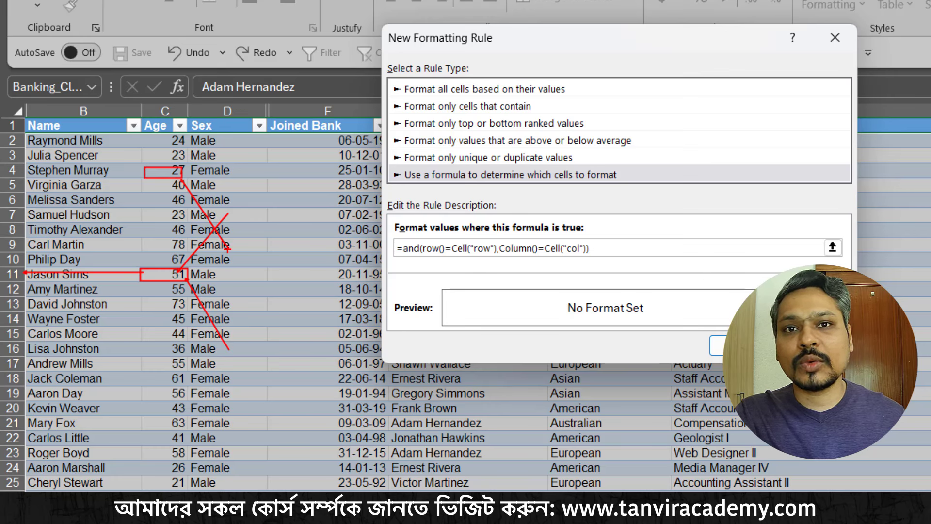
pyautogui.press('e')
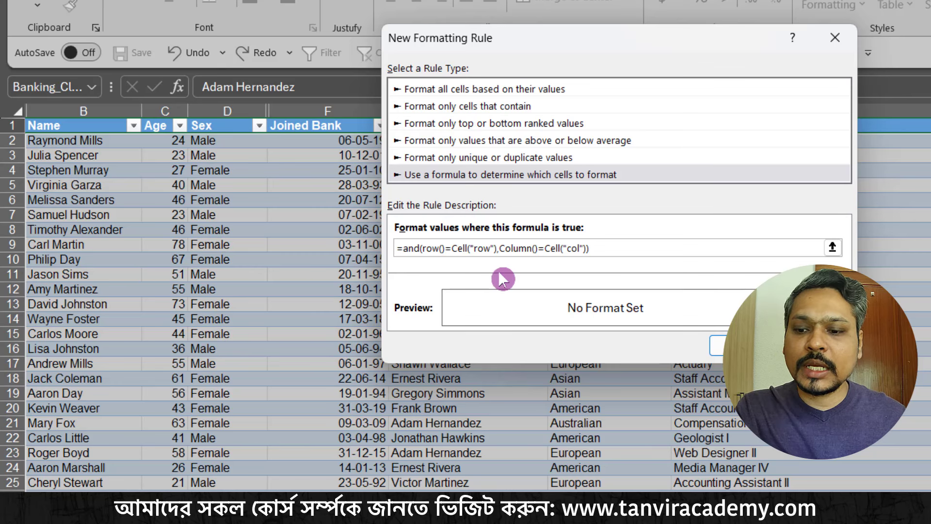
pyautogui.moveTo(451, 241); pyautogui.dragTo(477, 190)
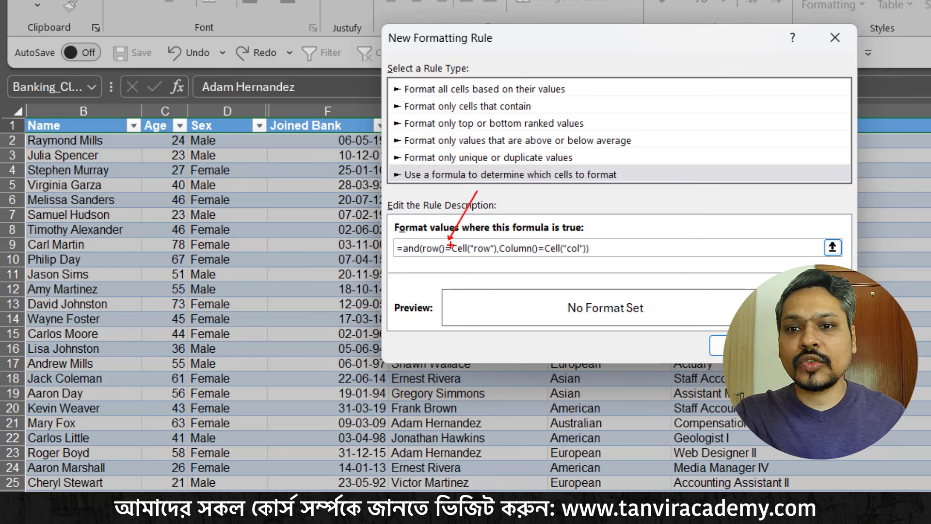
pyautogui.moveTo(445, 241); pyautogui.dragTo(441, 208)
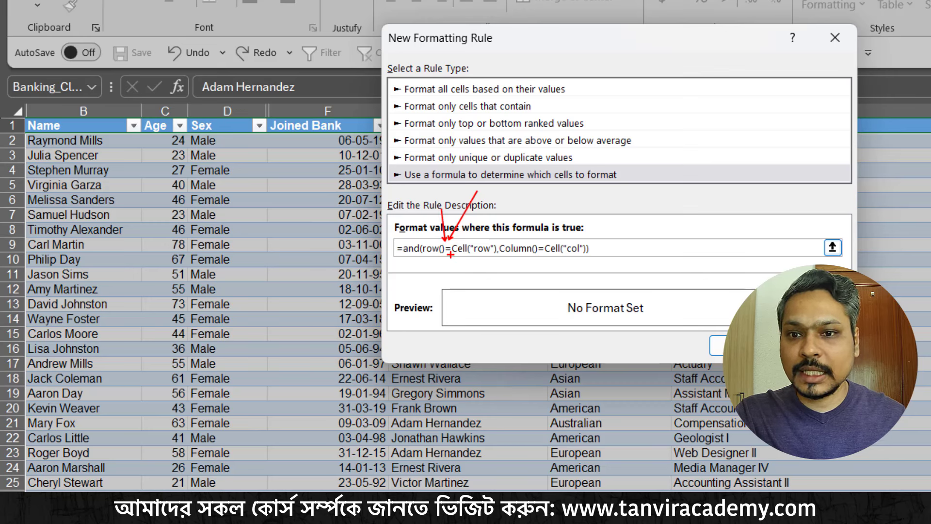
pyautogui.moveTo(450, 254); pyautogui.dragTo(466, 301)
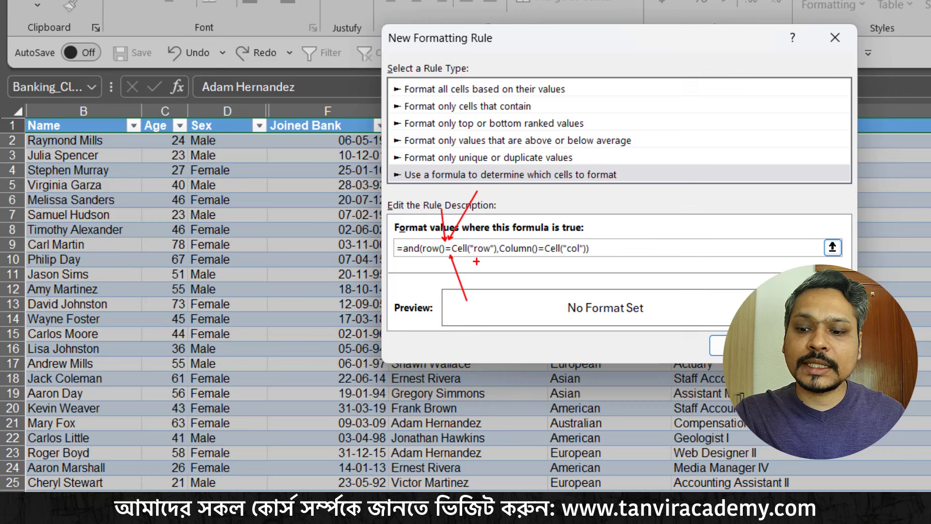
pyautogui.hotkey('ctrl', 'z')
pyautogui.hotkey('ctrl', 'z')
pyautogui.hotkey('ctrl', 'z')
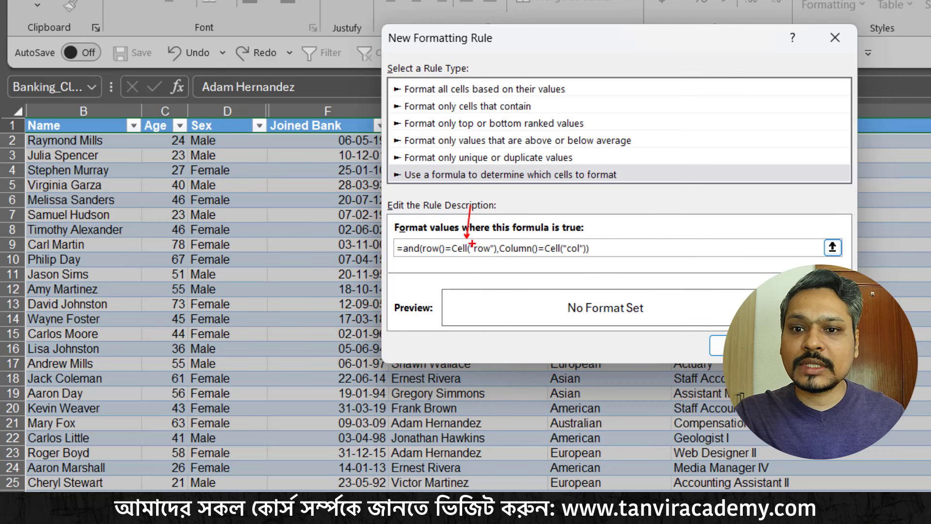
pyautogui.moveTo(467, 238); pyautogui.dragTo(498, 259)
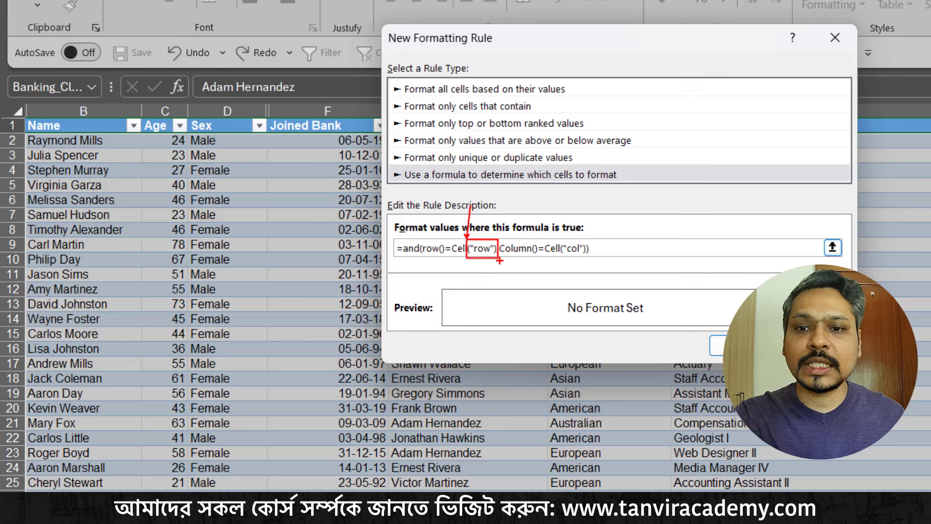
pyautogui.press('Escape')
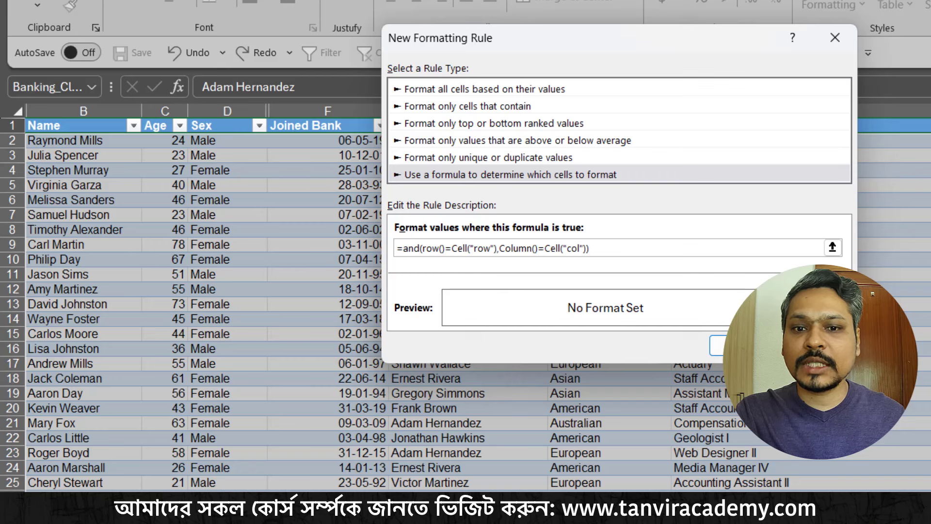
# Leave the rule dialog, go to a blank worksheet, and start a CELL function in cell C4 to list its info types
pyautogui.press('Return')
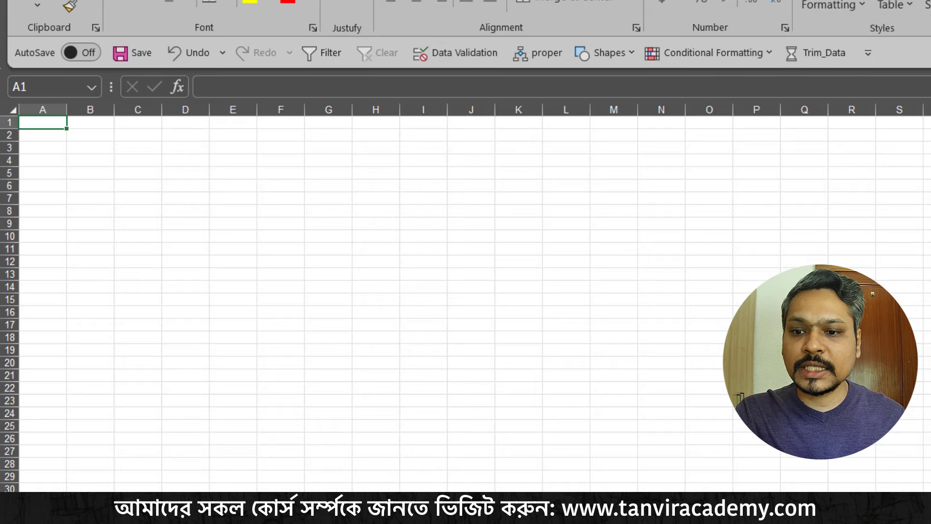
pyautogui.scroll(7, 465, 297)
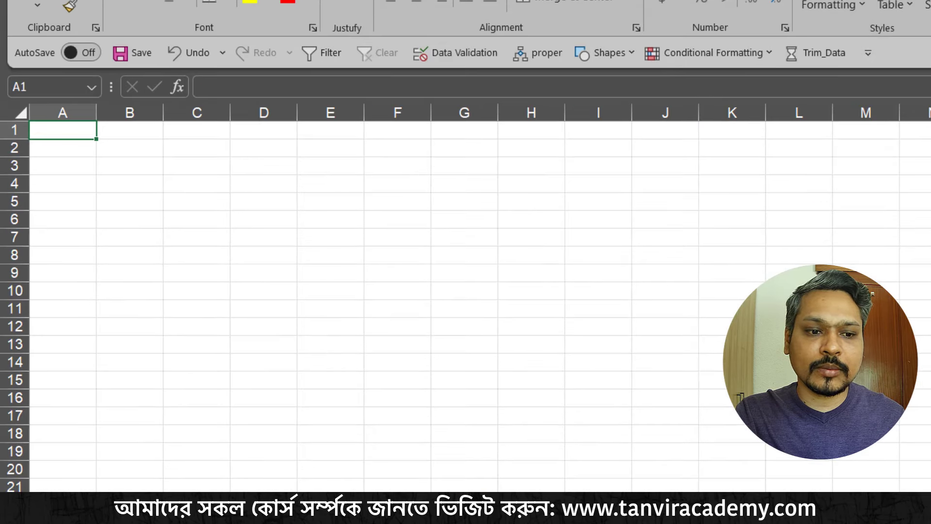
pyautogui.click(279, 220)
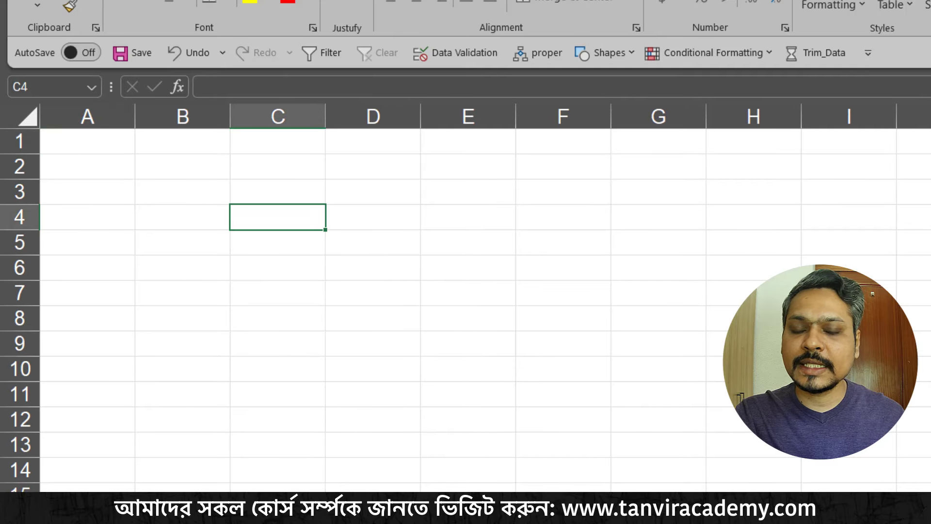
pyautogui.write('=cel')
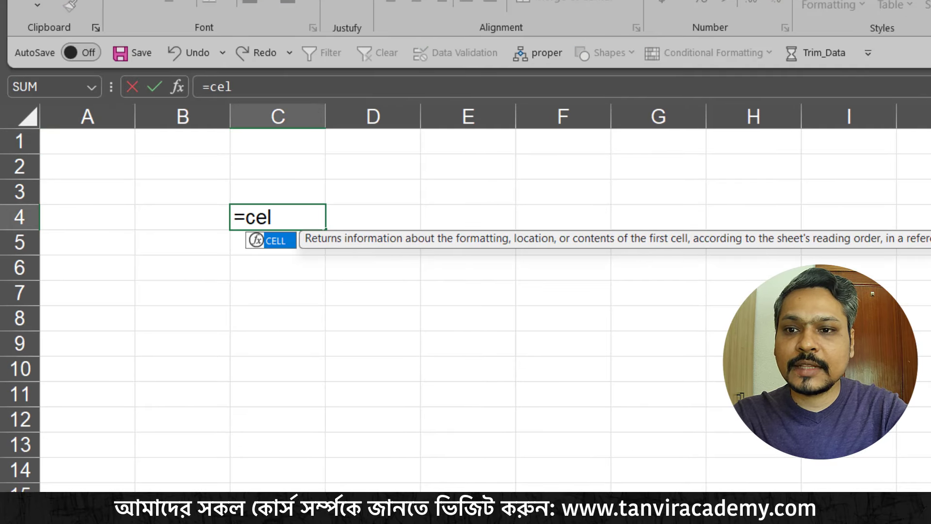
pyautogui.write('(')
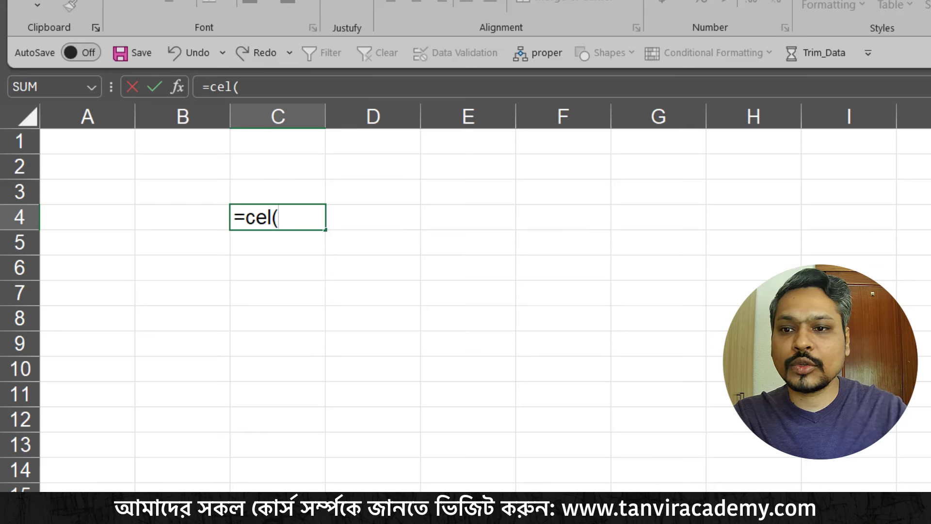
pyautogui.press('BackSpace')
pyautogui.write('l')
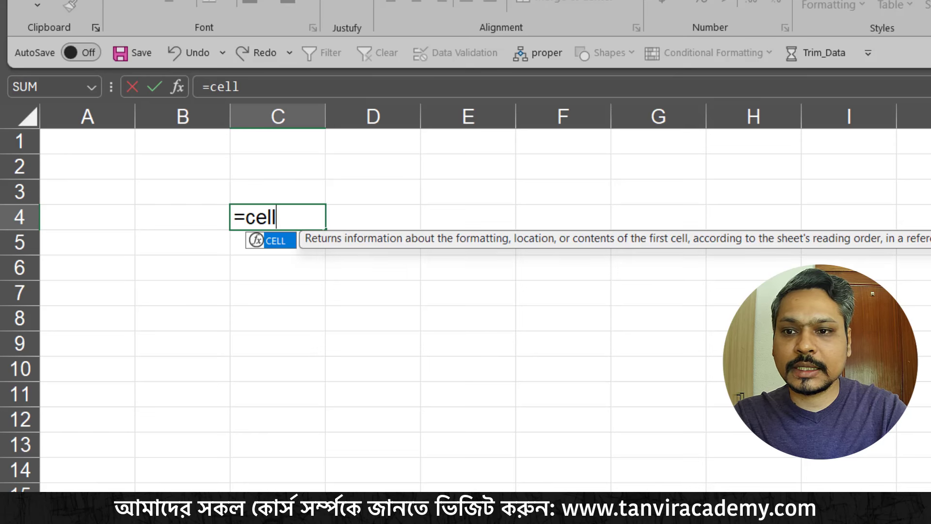
pyautogui.write('(')
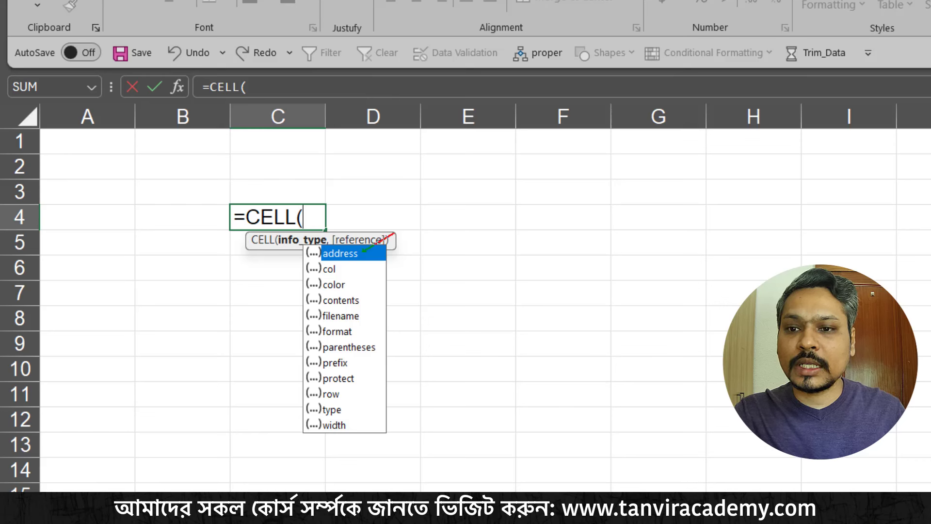
pyautogui.moveTo(351, 269); pyautogui.dragTo(401, 249)
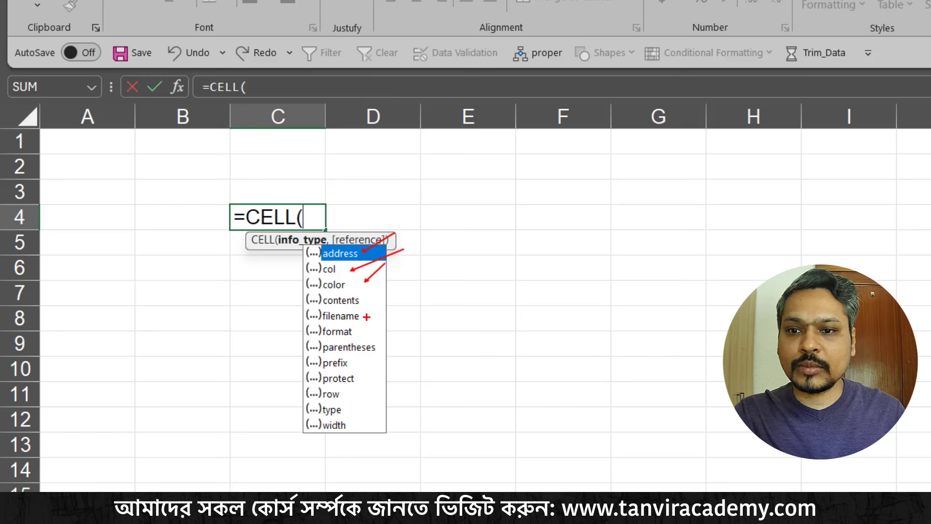
pyautogui.moveTo(365, 302); pyautogui.dragTo(387, 275)
pyautogui.moveTo(372, 332); pyautogui.dragTo(414, 302)
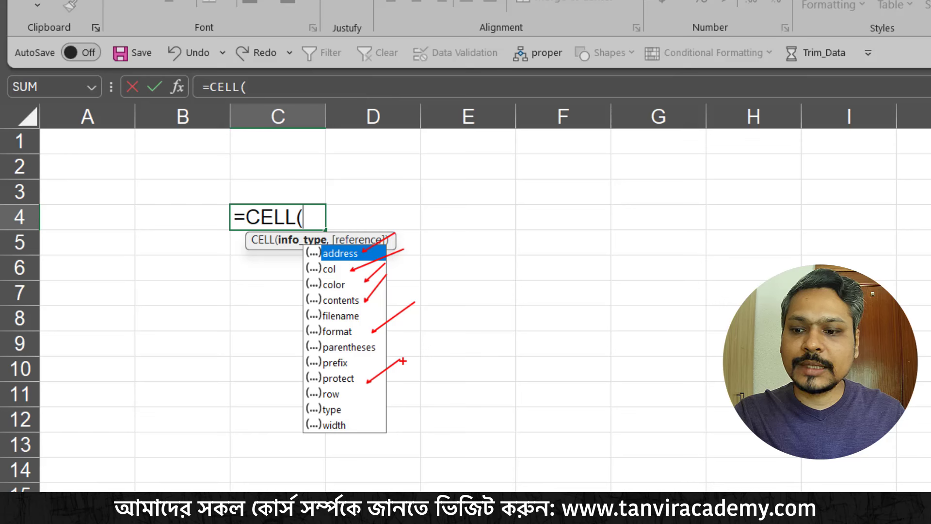
pyautogui.press('Escape')
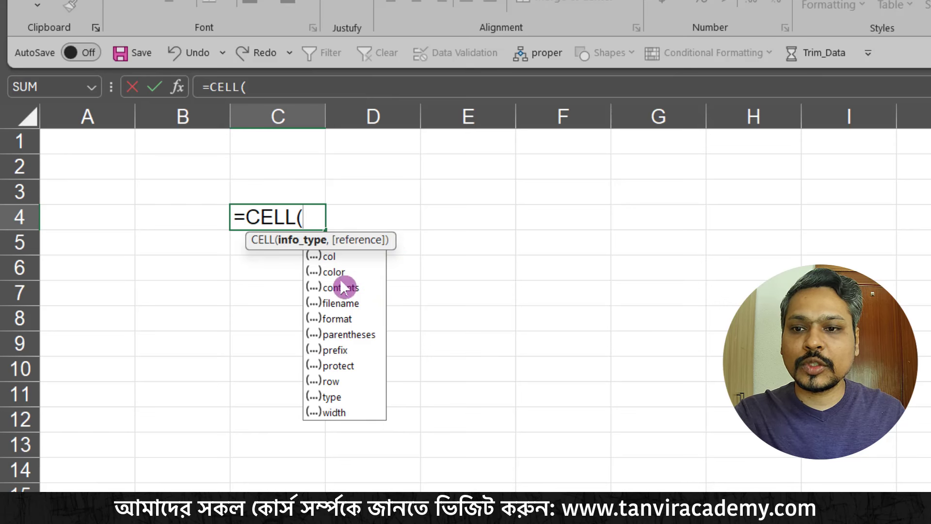
# Choose the "row" info type and complete the formula in C4 as =CELL("row")
pyautogui.click(341, 382)
pyautogui.doubleClick(341, 382)
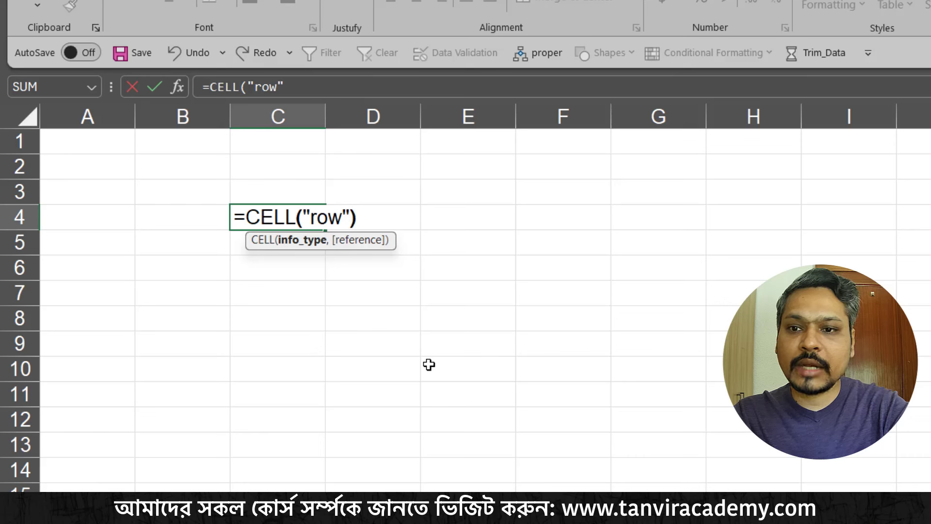
pyautogui.write(')')
pyautogui.press('Return')
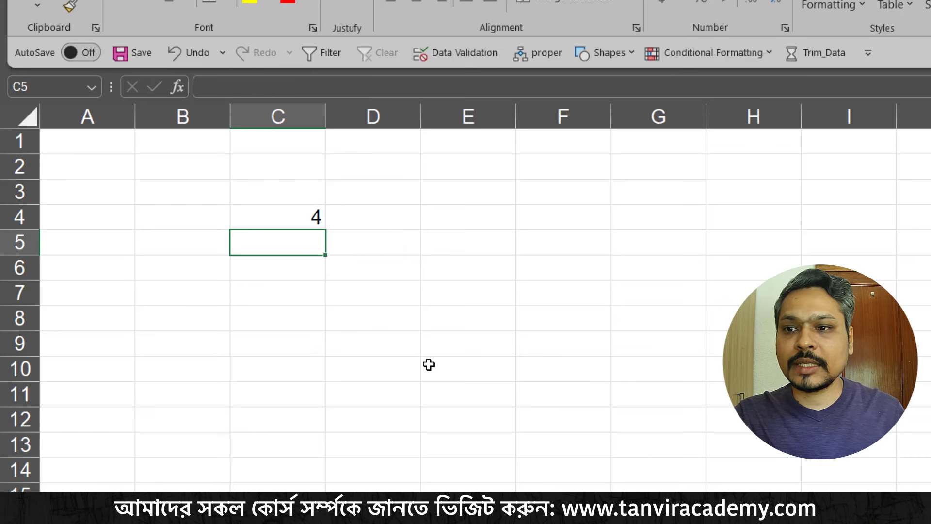
pyautogui.moveTo(38, 213)
pyautogui.mouseDown()
pyautogui.moveTo(274, 214)
pyautogui.moveTo(325, 228)
pyautogui.mouseUp()
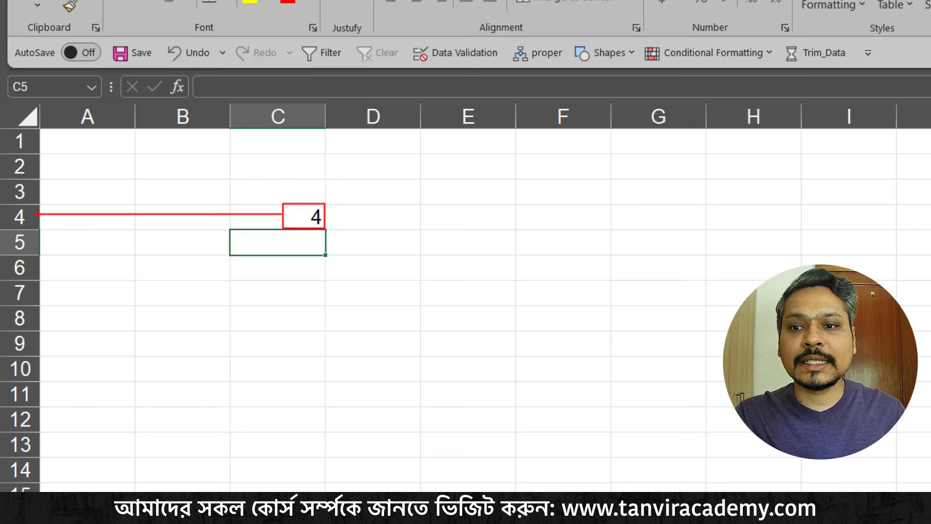
pyautogui.press('Escape')
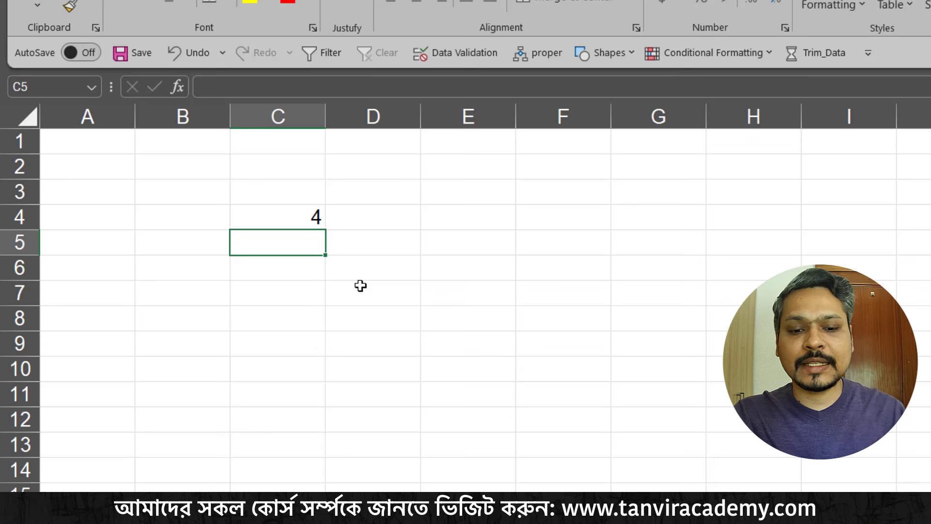
# Enter =CELL("col") in cell C5, directly below the row formula
pyautogui.write('=cel')
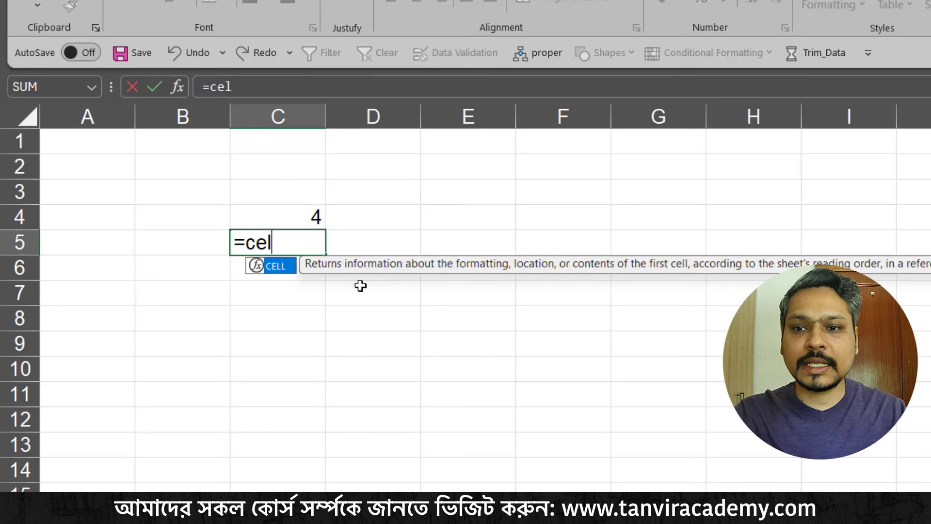
pyautogui.press('Tab')
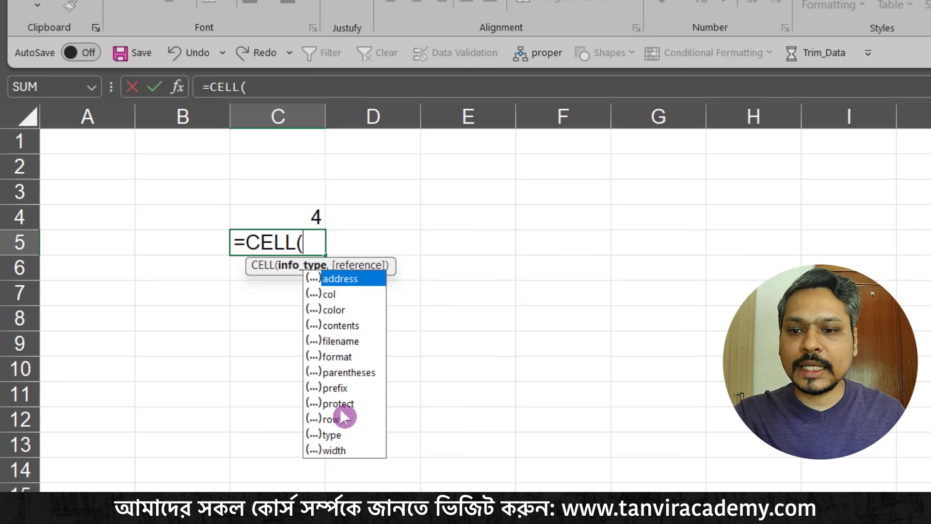
pyautogui.doubleClick(338, 295)
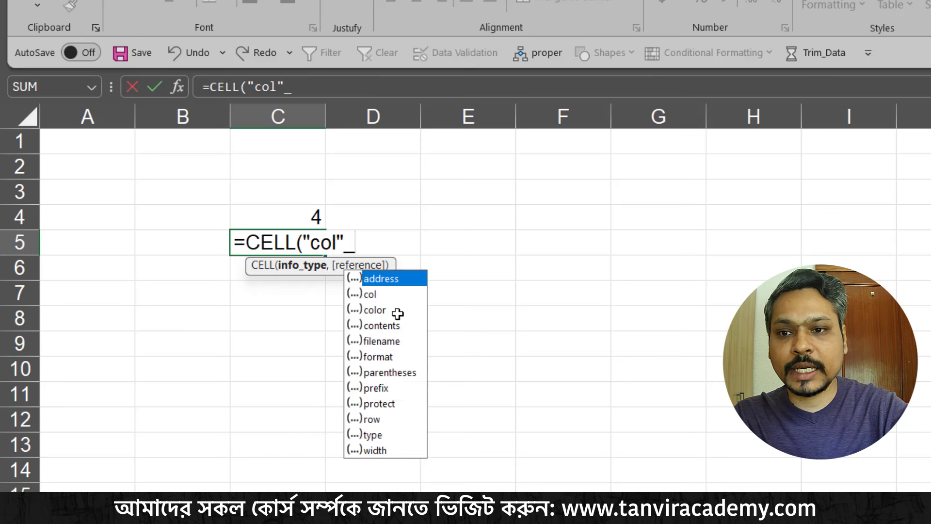
pyautogui.write('(')
pyautogui.press('BackSpace')
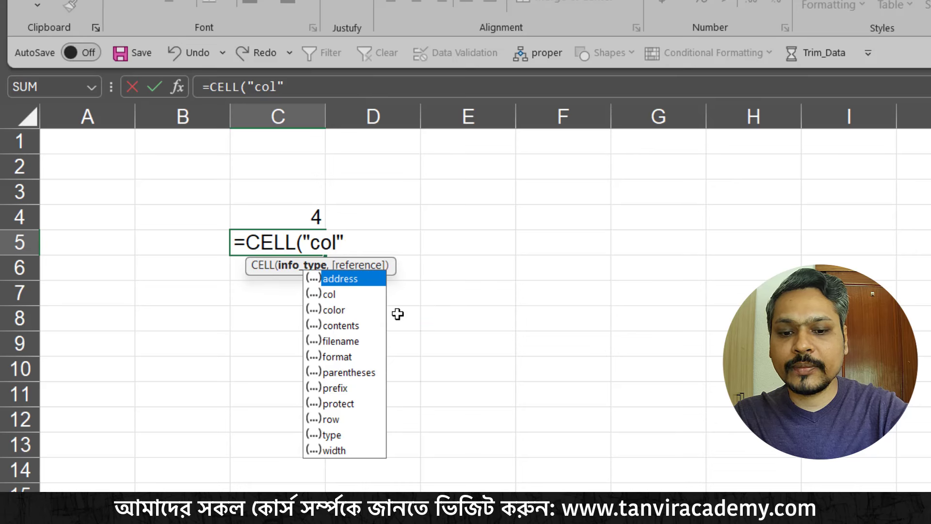
pyautogui.write(')')
pyautogui.press('Return')
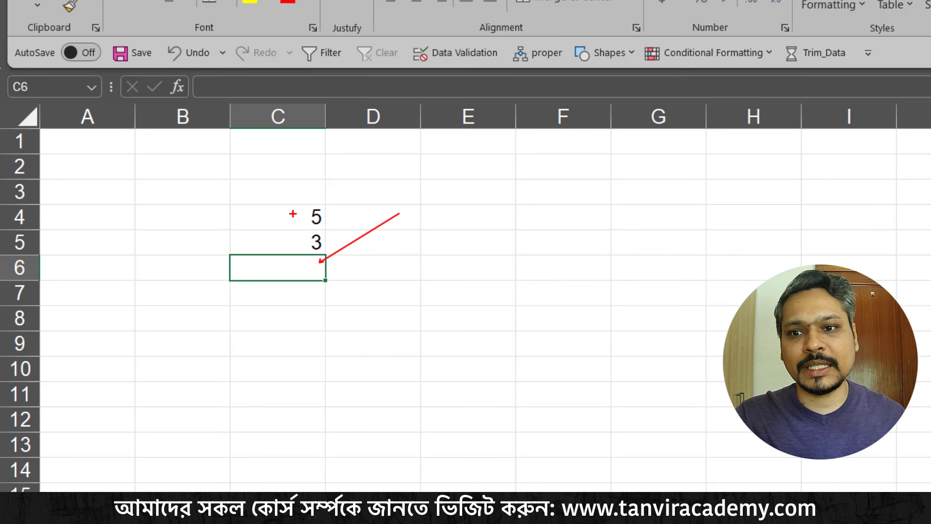
# Check how the two CELL formulas respond by selecting C5, then putting the empty cell C6 into edit mode and committing it
pyautogui.press('Up')
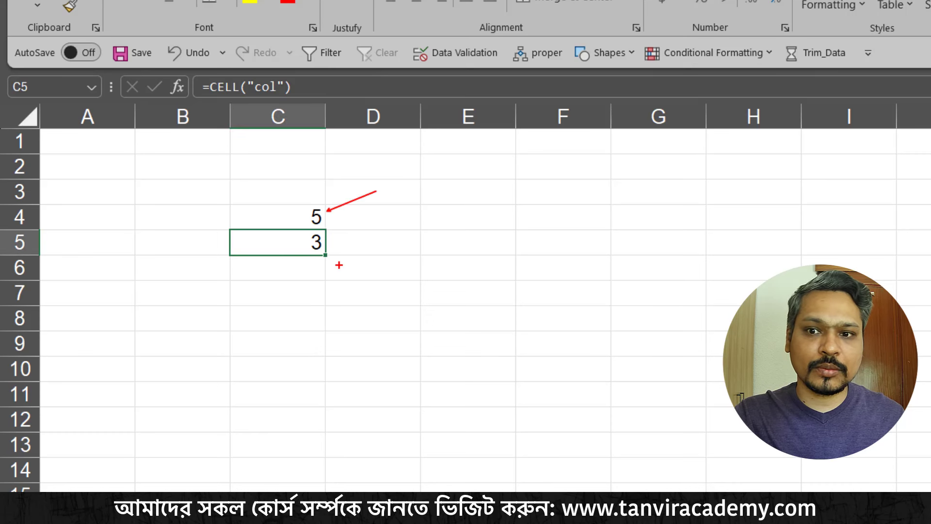
pyautogui.click(310, 272)
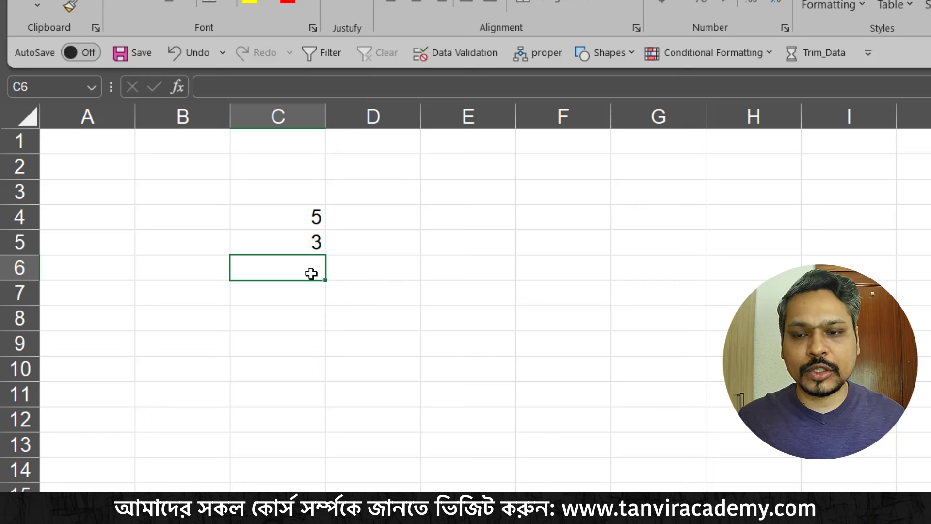
pyautogui.doubleClick(310, 273)
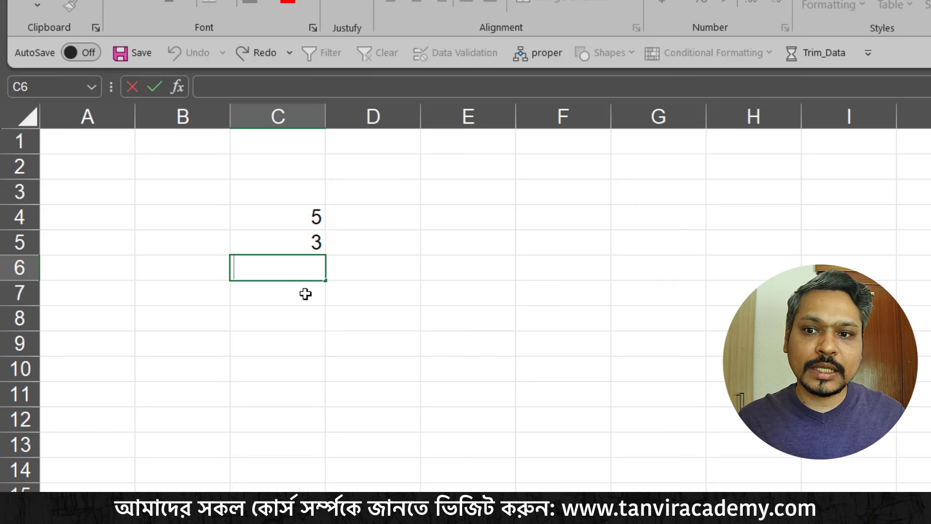
pyautogui.press('Return')
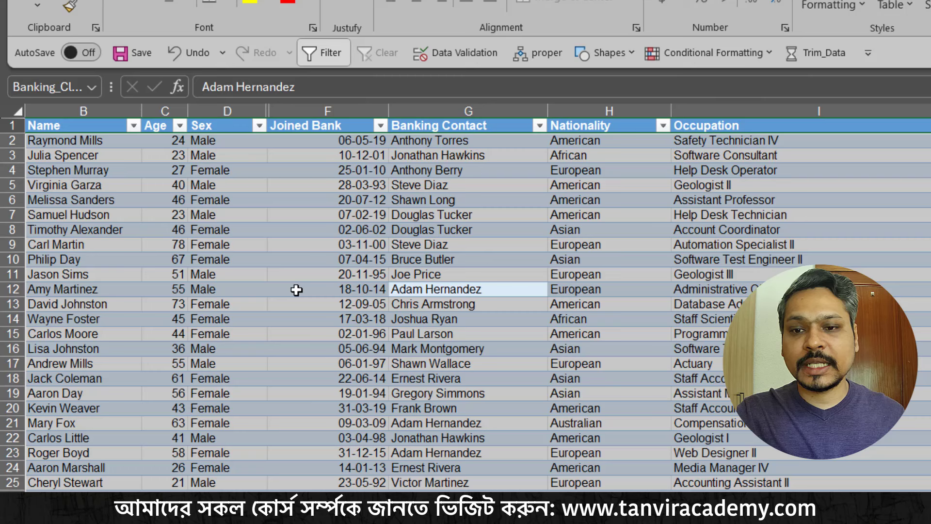
# Create a conditional formatting rule for the whole client table using the formula =and(row()=Cell("row"),Column()=Cell("col"))
pyautogui.click(330, 304)
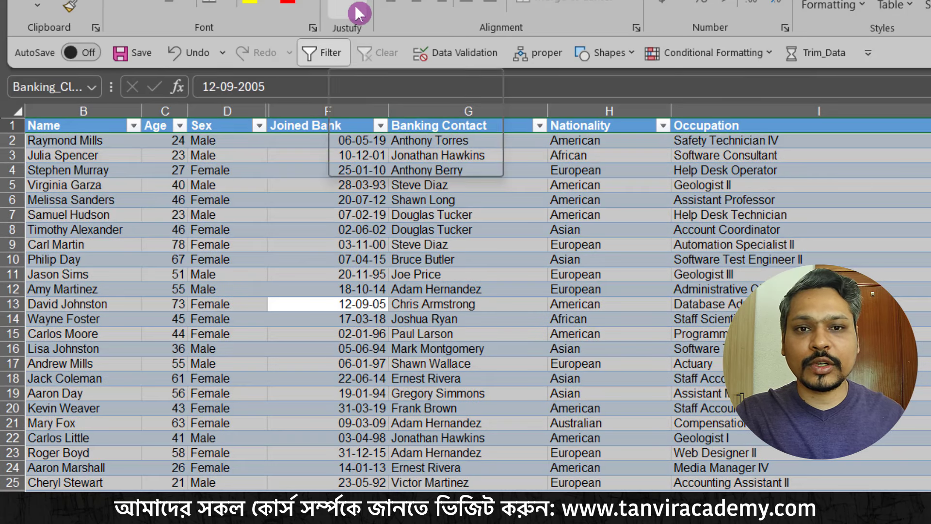
pyautogui.click(833, 6)
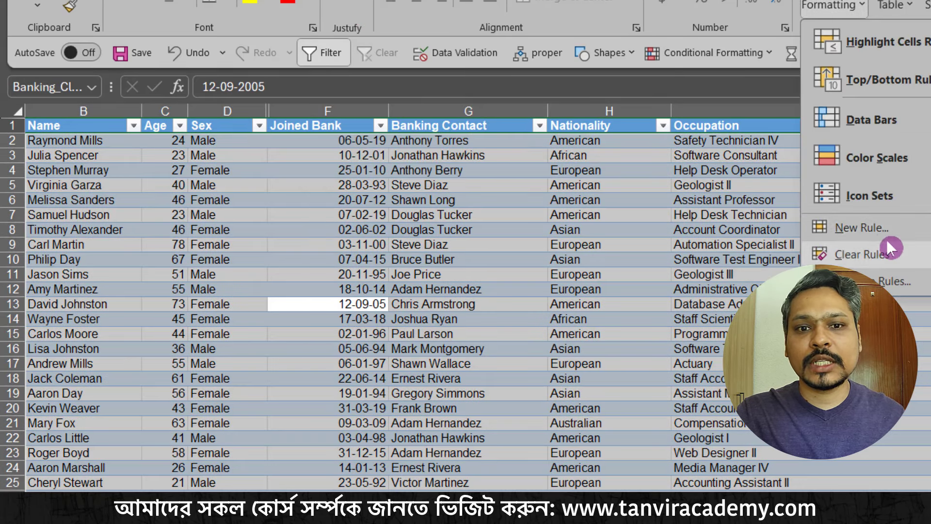
pyautogui.click(870, 229)
pyautogui.click(449, 156)
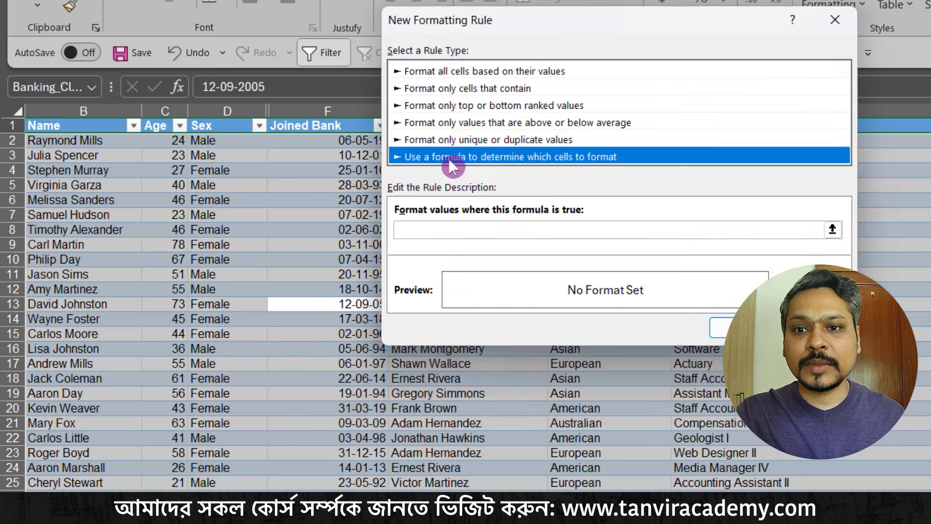
pyautogui.click(435, 235)
pyautogui.write('=and(row()=Cell("row"),Column()=Cell("col"))')
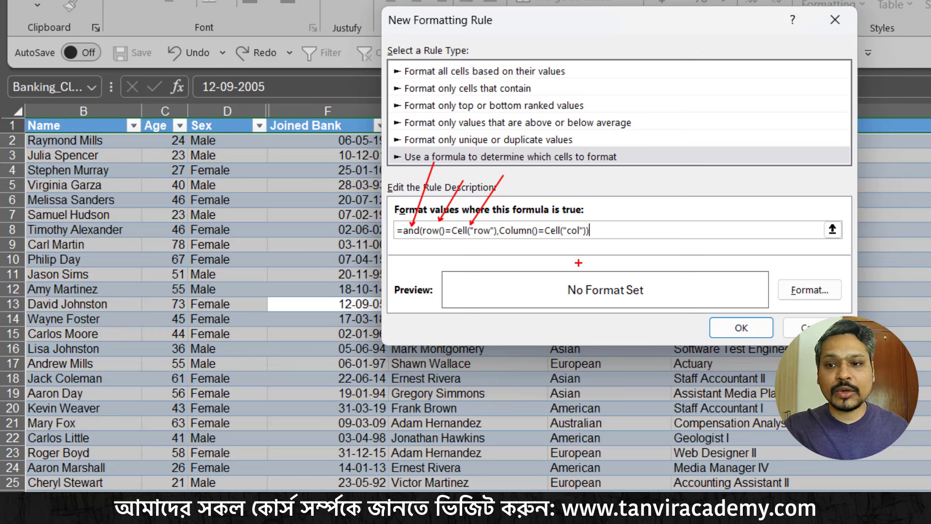
pyautogui.moveTo(188, 227); pyautogui.dragTo(244, 241)
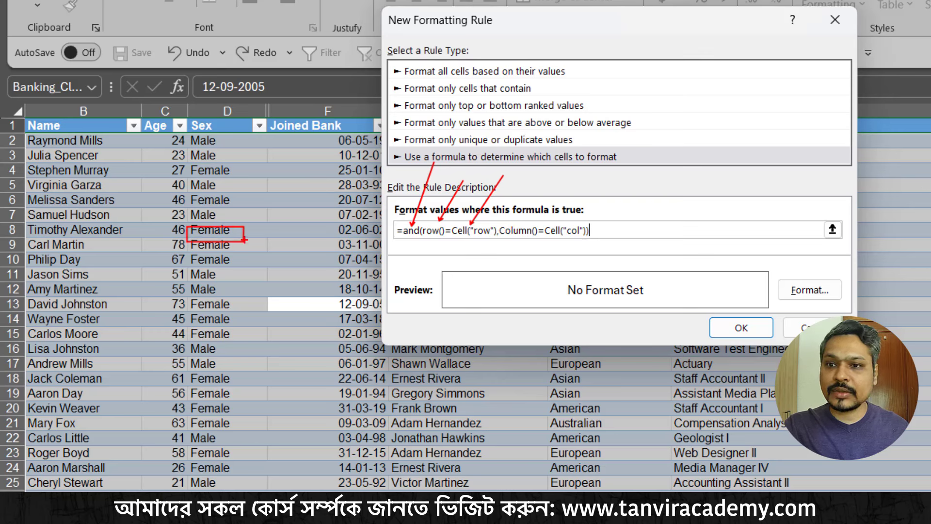
pyautogui.moveTo(230, 133); pyautogui.dragTo(230, 211)
pyautogui.moveTo(16, 231); pyautogui.dragTo(158, 231)
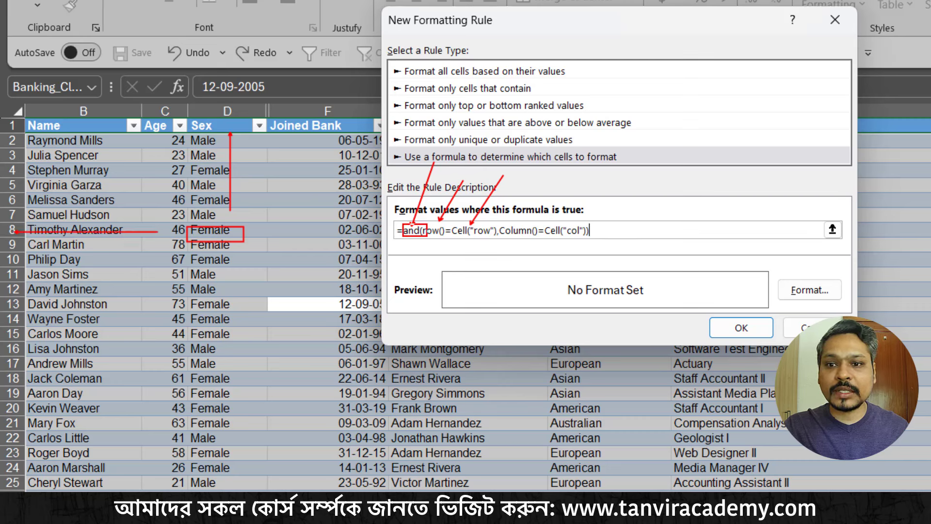
pyautogui.moveTo(428, 236)
pyautogui.mouseDown()
pyautogui.moveTo(419, 234)
pyautogui.moveTo(423, 243)
pyautogui.moveTo(600, 243)
pyautogui.moveTo(589, 239)
pyautogui.mouseUp()
pyautogui.press('Escape')
pyautogui.hotkey('ctrl', '2')
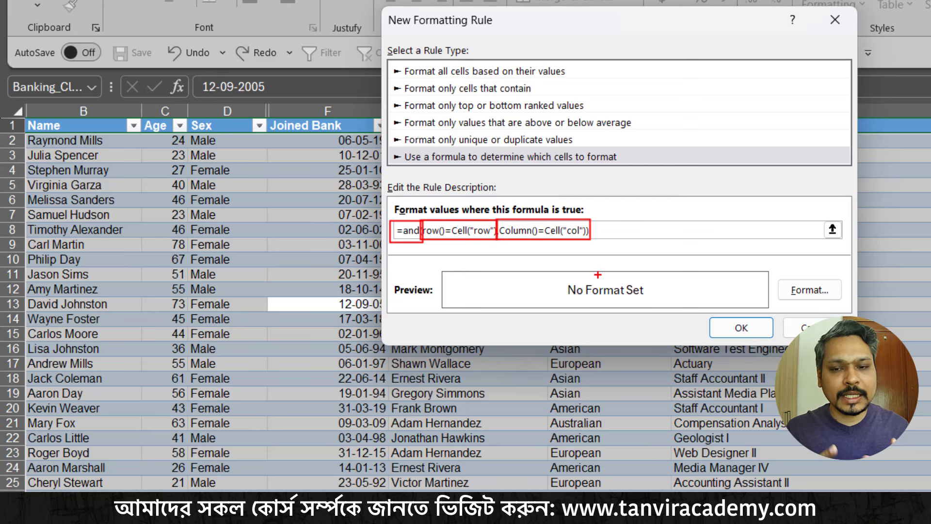
pyautogui.press('Escape')
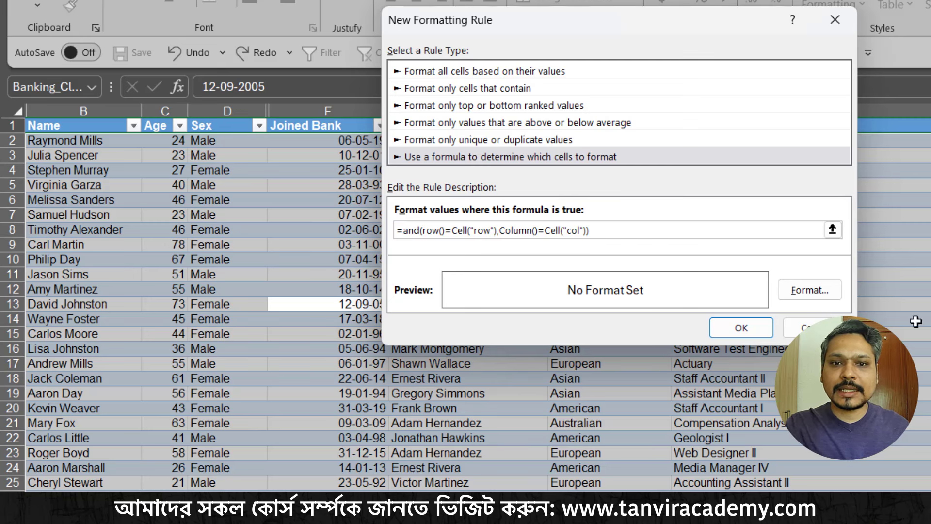
# Set the new formatting rule's fill to the standard dark blue colour
pyautogui.click(816, 290)
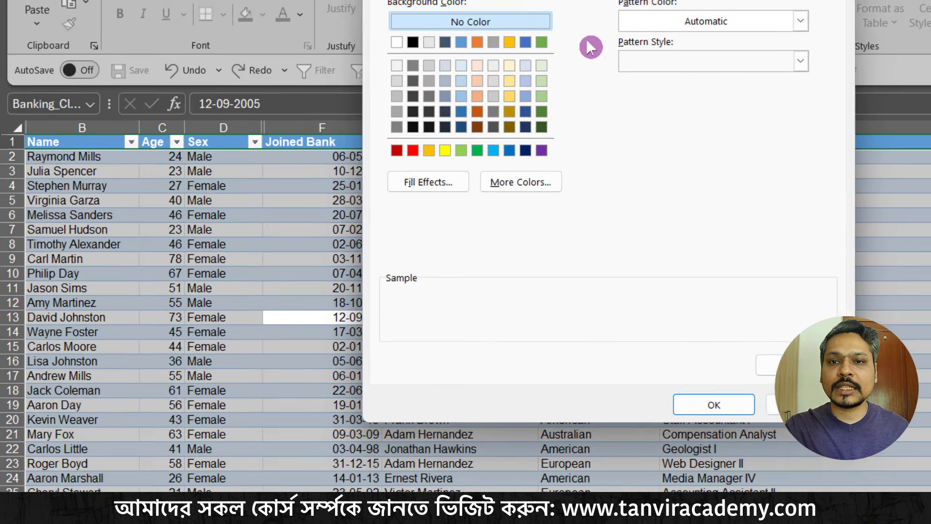
pyautogui.hotkey('ctrl', '2')
pyautogui.moveTo(524, 29)
pyautogui.mouseDown()
pyautogui.moveTo(562, 57)
pyautogui.moveTo(582, 119)
pyautogui.mouseUp()
pyautogui.press('Escape')
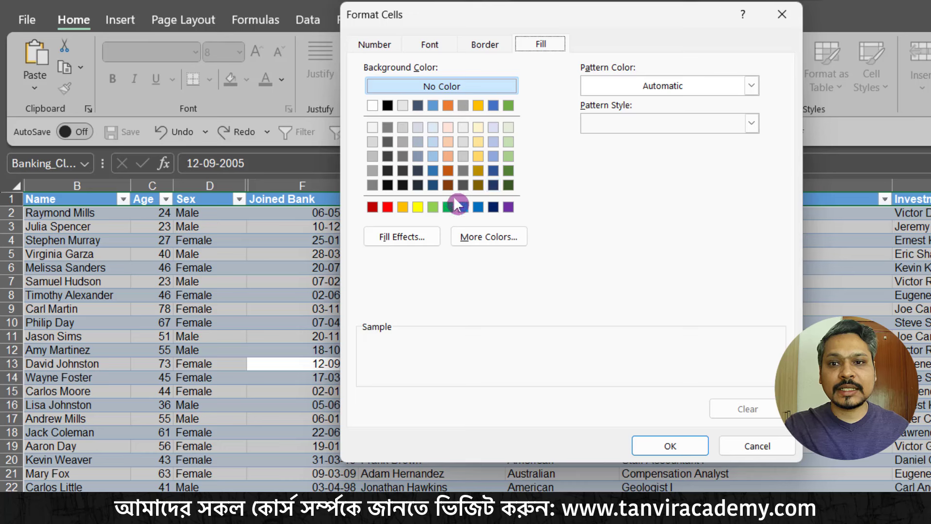
pyautogui.click(494, 206)
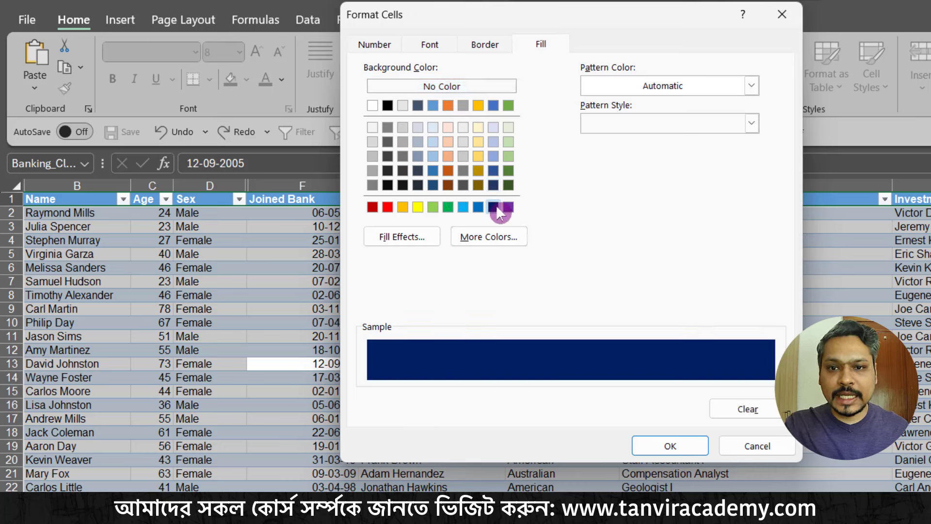
pyautogui.hotkey('ctrl', '2')
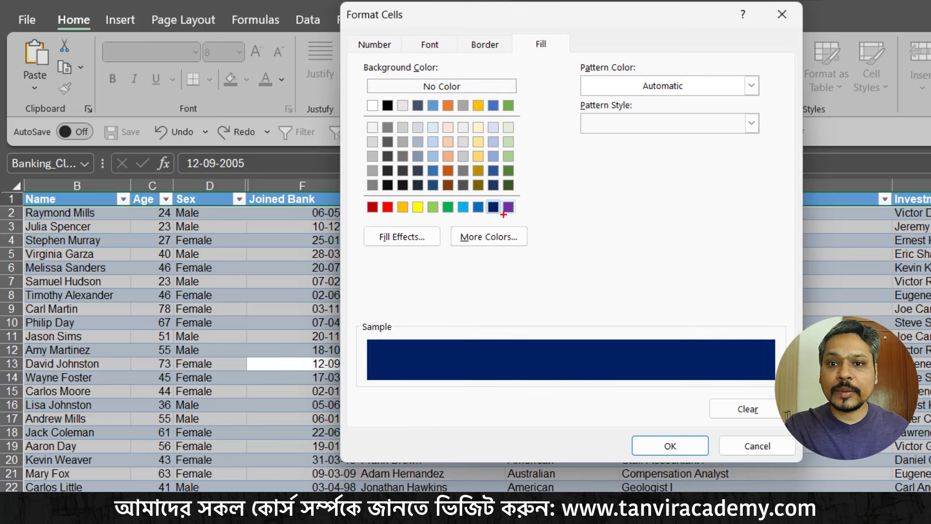
pyautogui.moveTo(502, 213); pyautogui.dragTo(573, 343)
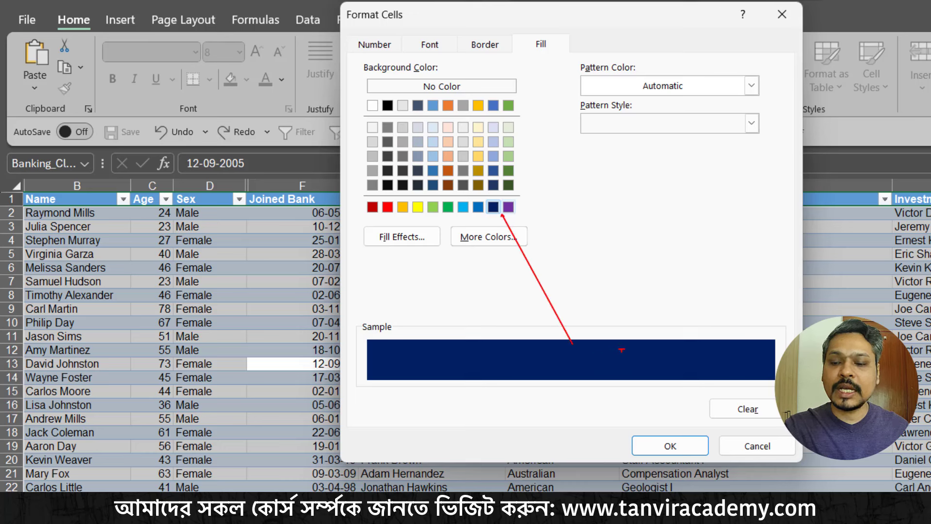
pyautogui.moveTo(412, 34); pyautogui.dragTo(474, 97)
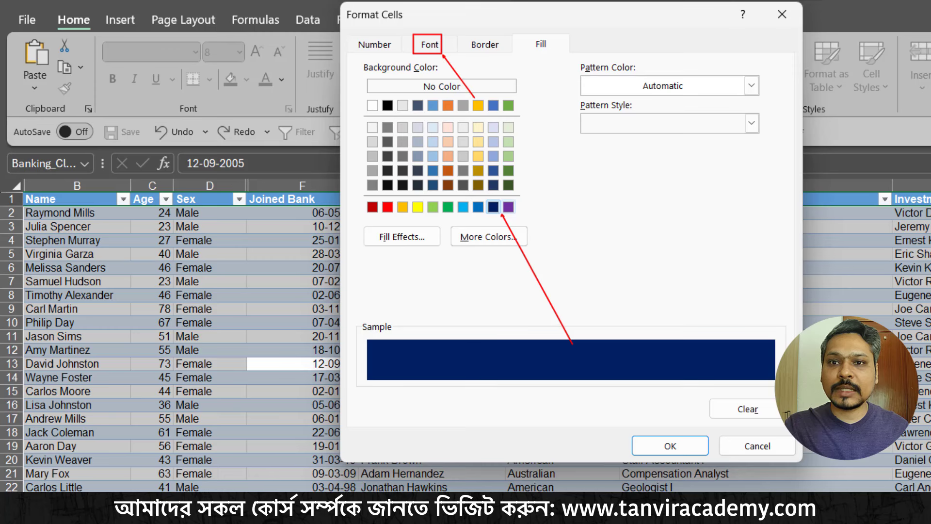
# Give the rule a white, bold font and apply the finished rule to the client table
pyautogui.press('Escape')
pyautogui.click(433, 49)
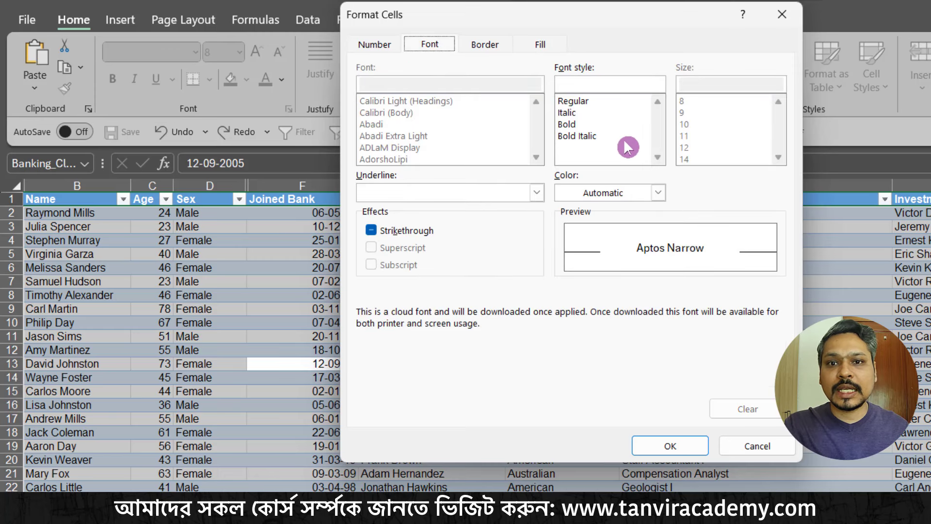
pyautogui.click(596, 192)
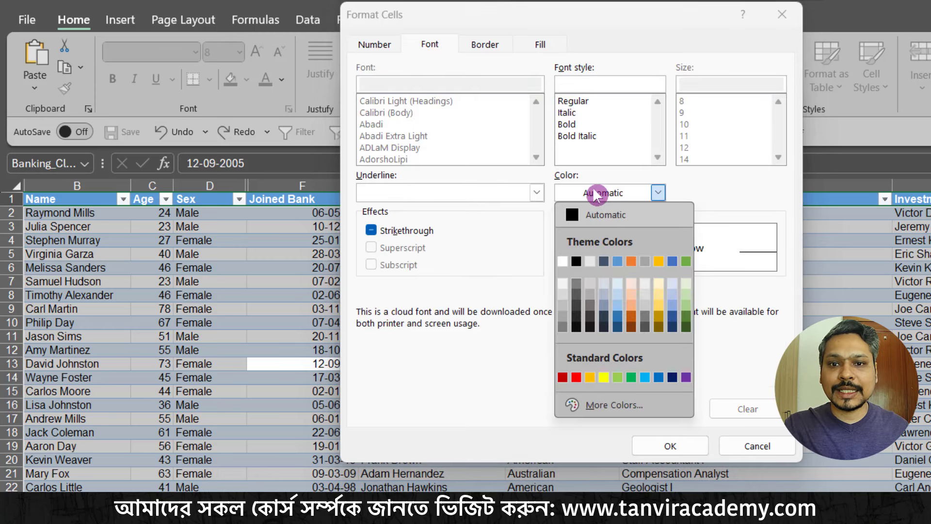
pyautogui.click(563, 264)
pyautogui.click(562, 129)
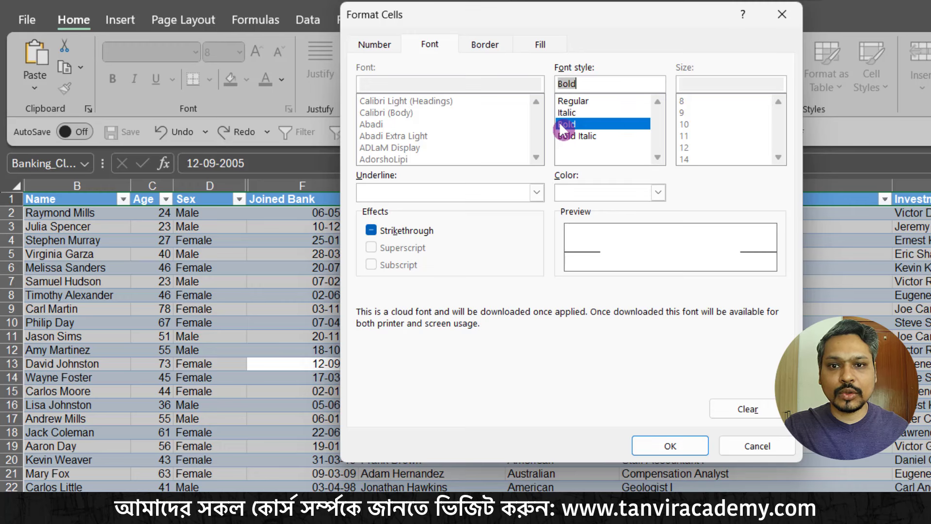
pyautogui.click(698, 445)
pyautogui.click(676, 382)
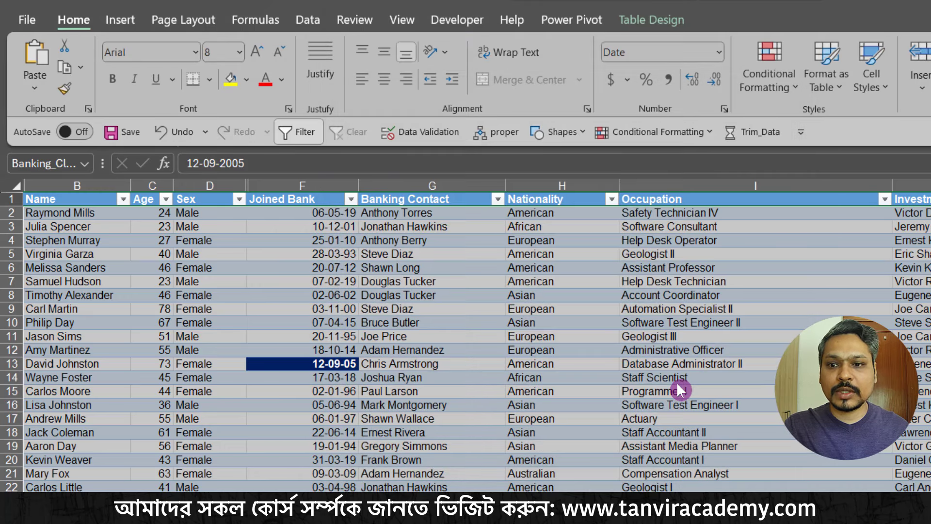
# Test the active-cell highlight by selecting several cells in the Joined Bank, Nationality and Banking Contact columns
pyautogui.click(335, 319)
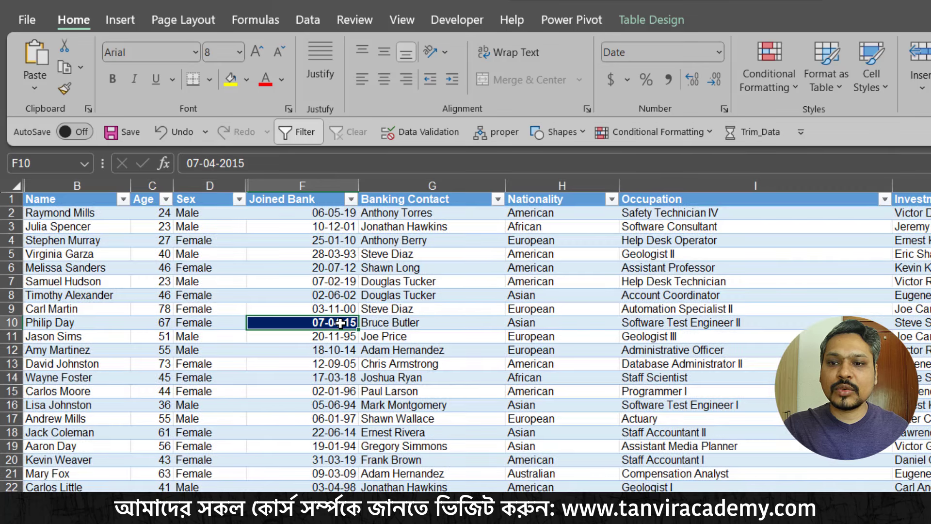
pyautogui.click(332, 308)
pyautogui.click(341, 284)
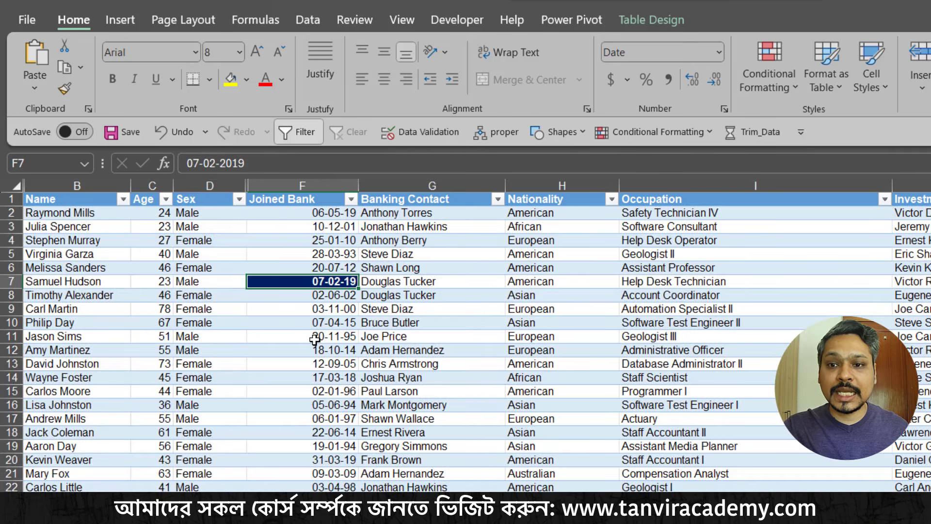
pyautogui.click(315, 337)
pyautogui.click(335, 404)
pyautogui.click(335, 309)
pyautogui.click(580, 313)
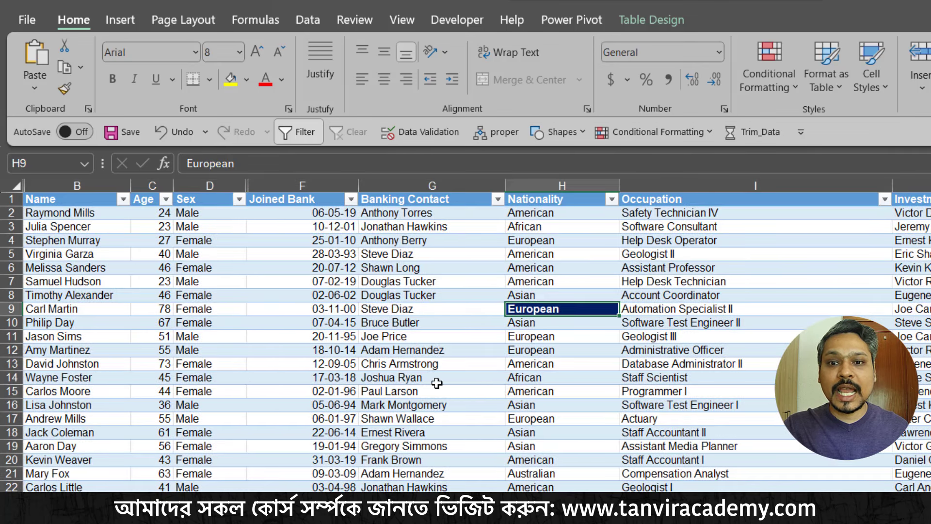
pyautogui.click(405, 378)
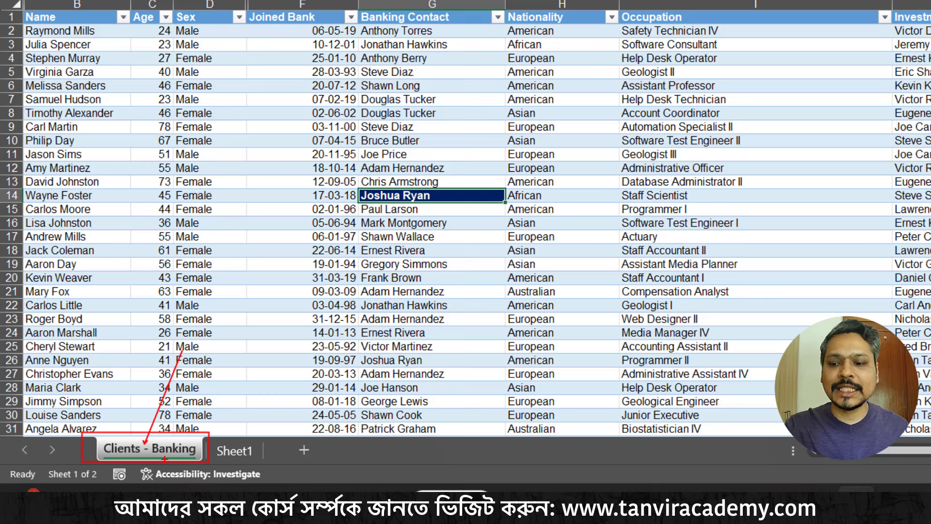
# Open the VBA code of the Clients - Banking sheet and delete its existing event procedure
pyautogui.rightClick(142, 456)
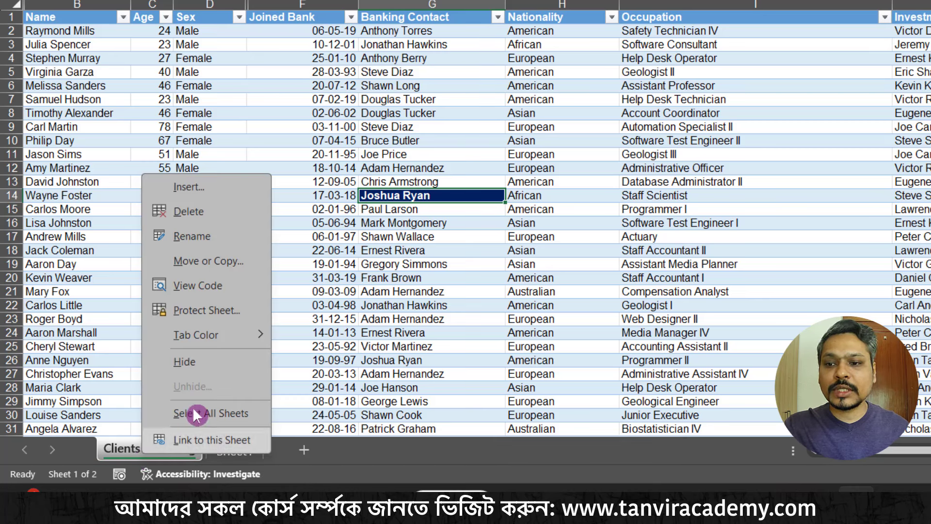
pyautogui.click(198, 289)
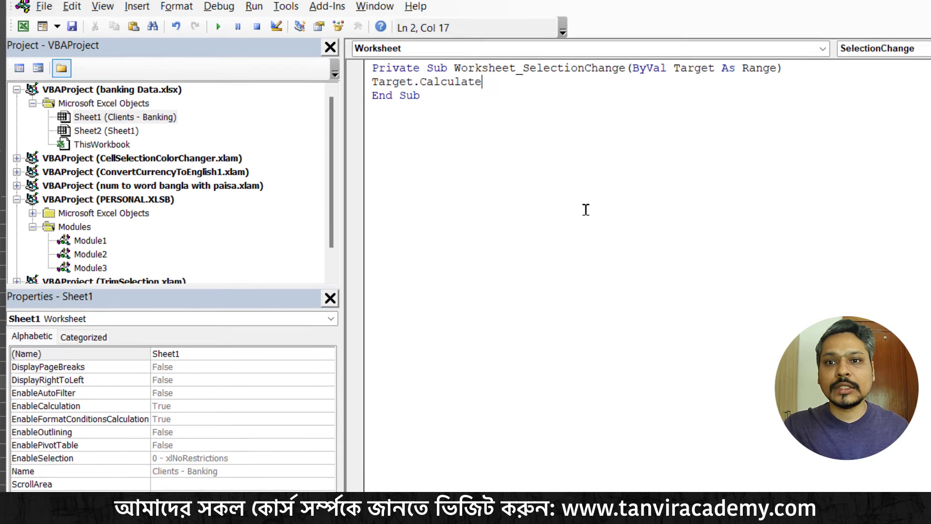
pyautogui.moveTo(465, 132); pyautogui.dragTo(371, 94)
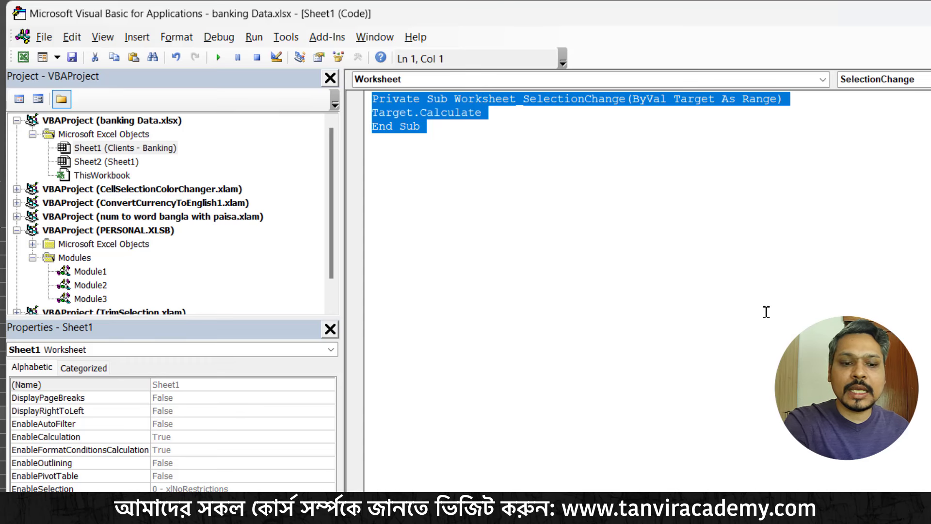
pyautogui.press('Delete')
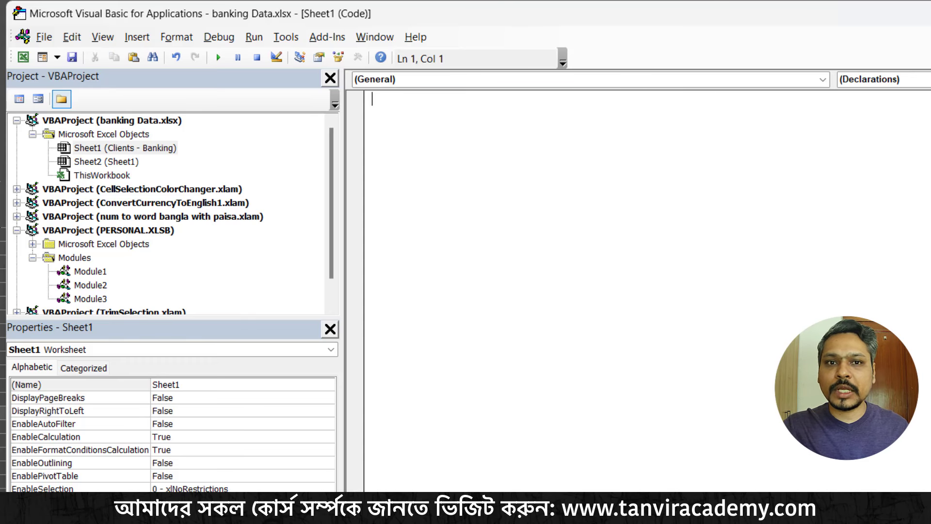
# Insert an empty Worksheet SelectionChange event procedure in the sheet's code module
pyautogui.moveTo(339, 71)
pyautogui.mouseDown()
pyautogui.moveTo(562, 87)
pyautogui.moveTo(827, 86)
pyautogui.moveTo(847, 139)
pyautogui.mouseUp()
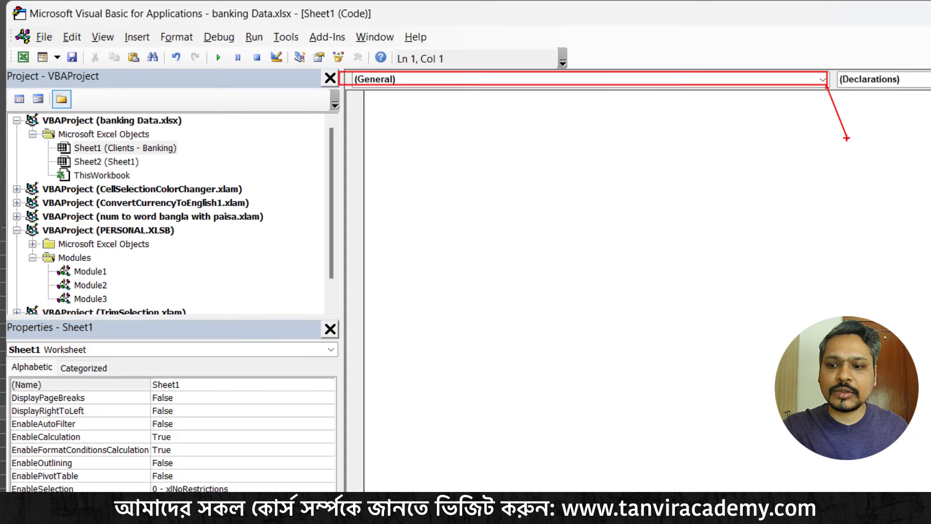
pyautogui.press('Escape')
pyautogui.click(821, 81)
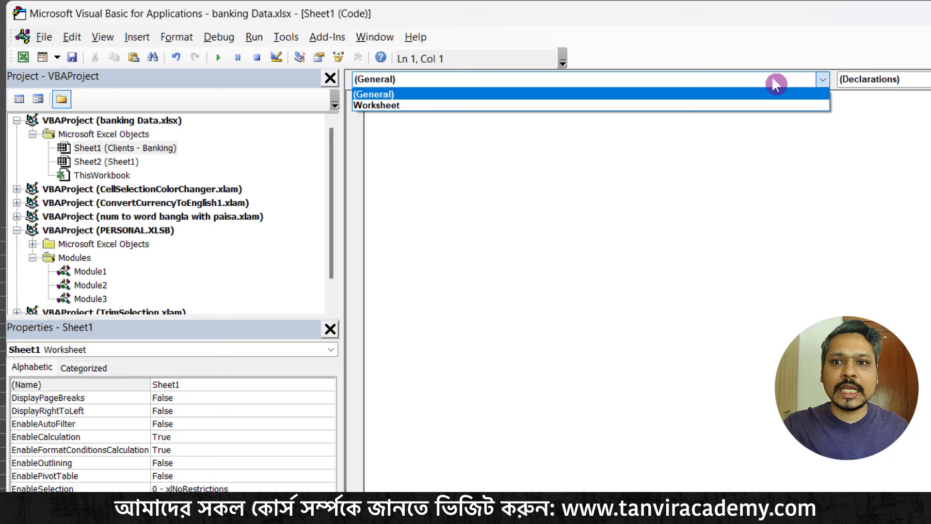
pyautogui.click(422, 105)
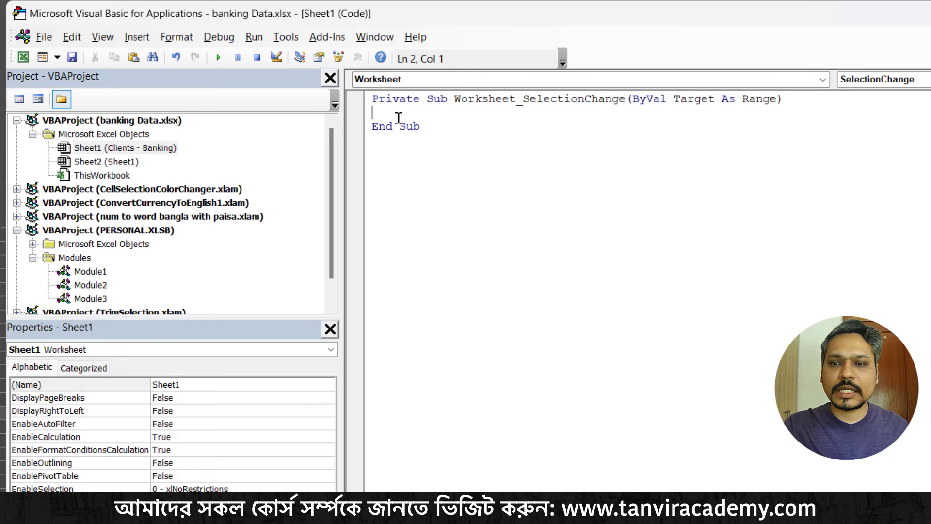
# Enter target.Calculate as the body of the Worksheet_SelectionChange procedure
pyautogui.moveTo(379, 111); pyautogui.dragTo(490, 111)
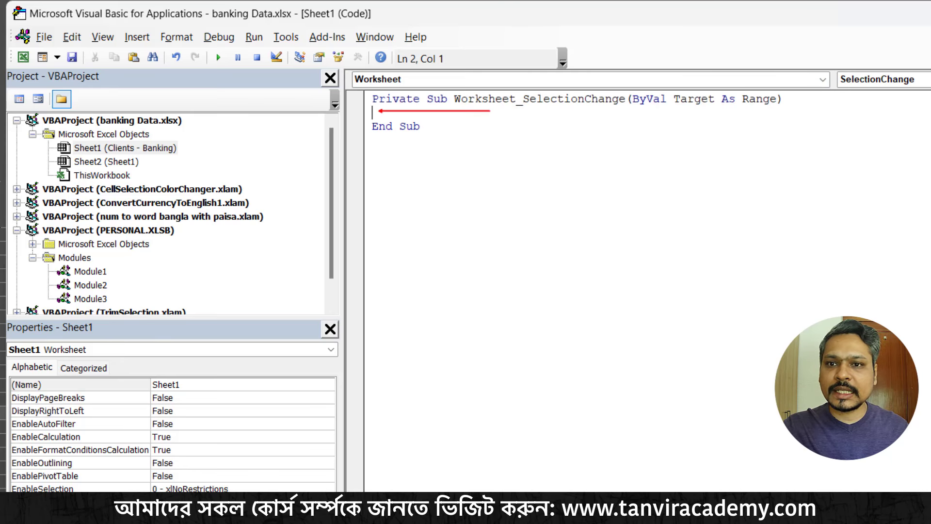
pyautogui.press('Escape')
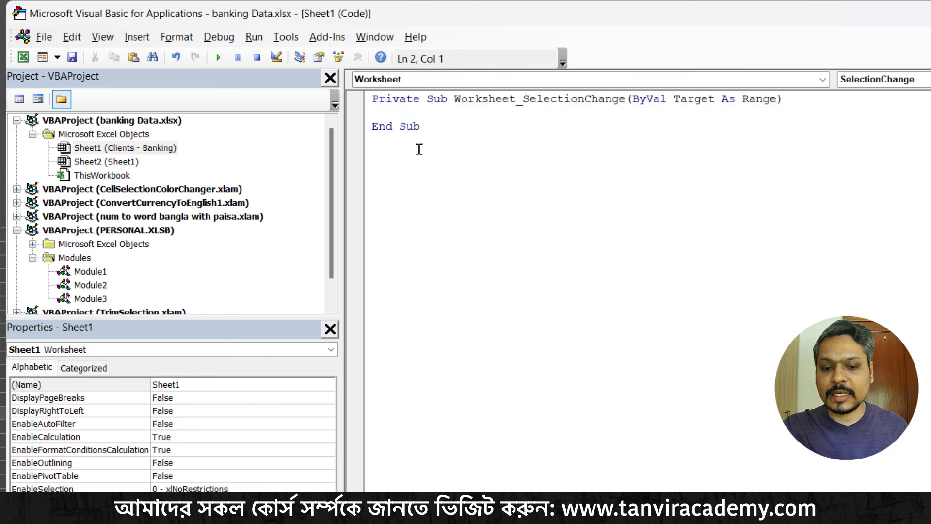
pyautogui.write('tar')
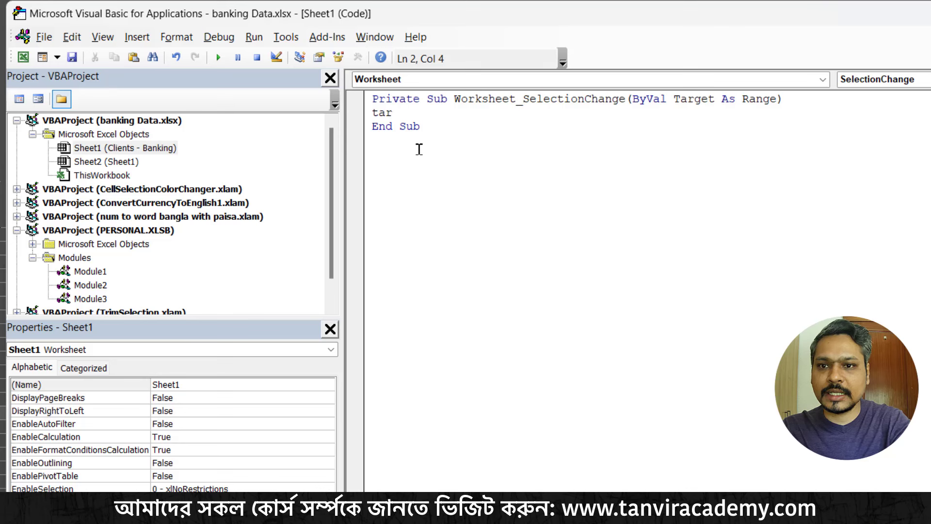
pyautogui.write('get.ca')
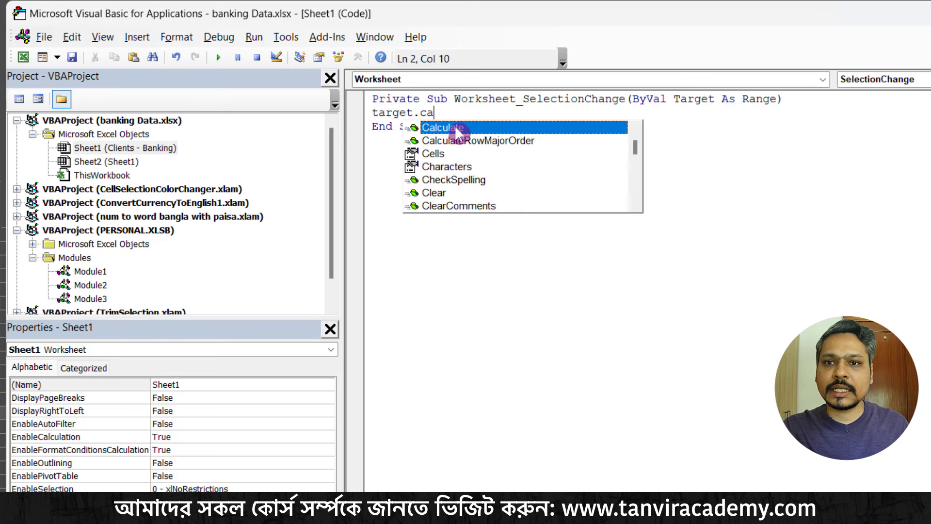
pyautogui.doubleClick(455, 127)
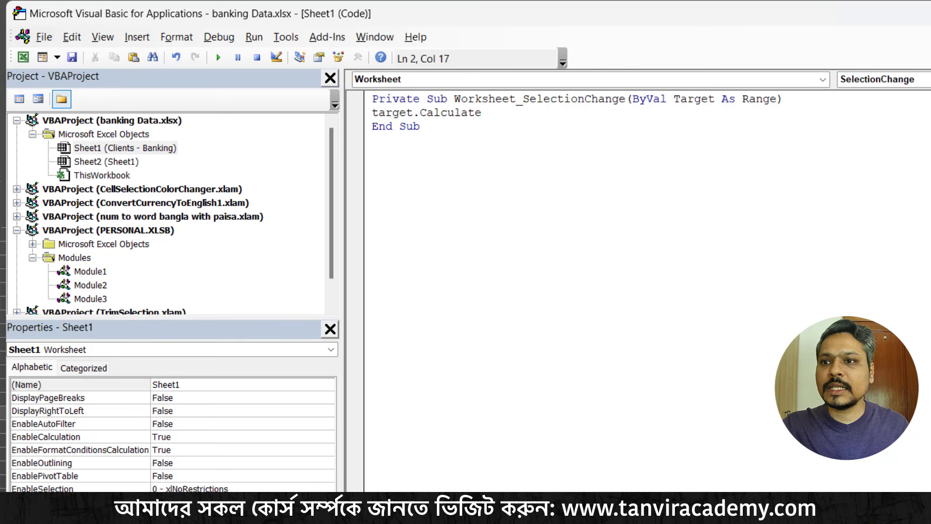
# Switch back to Excel and select various cells across the client table to check how the highlight follows the selection
pyautogui.click(28, 63)
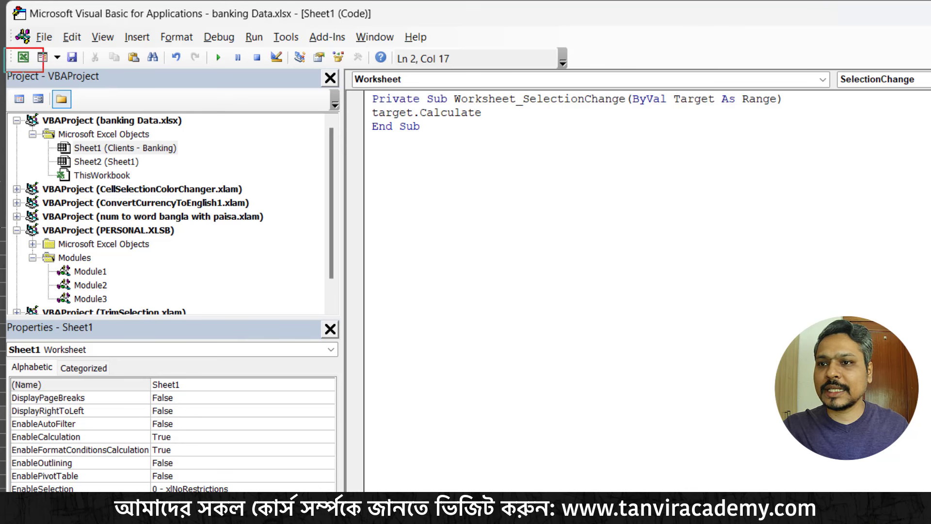
pyautogui.click(39, 55)
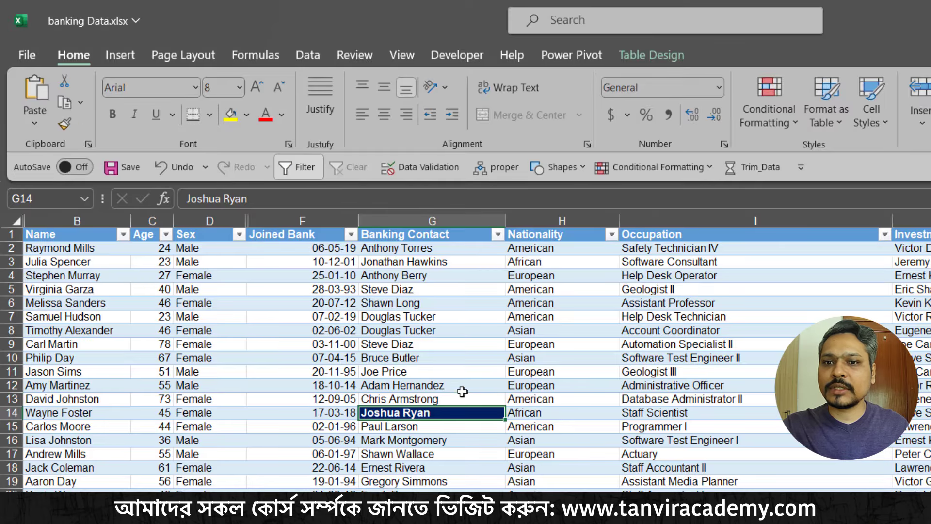
pyautogui.click(453, 369)
pyautogui.click(553, 385)
pyautogui.click(408, 454)
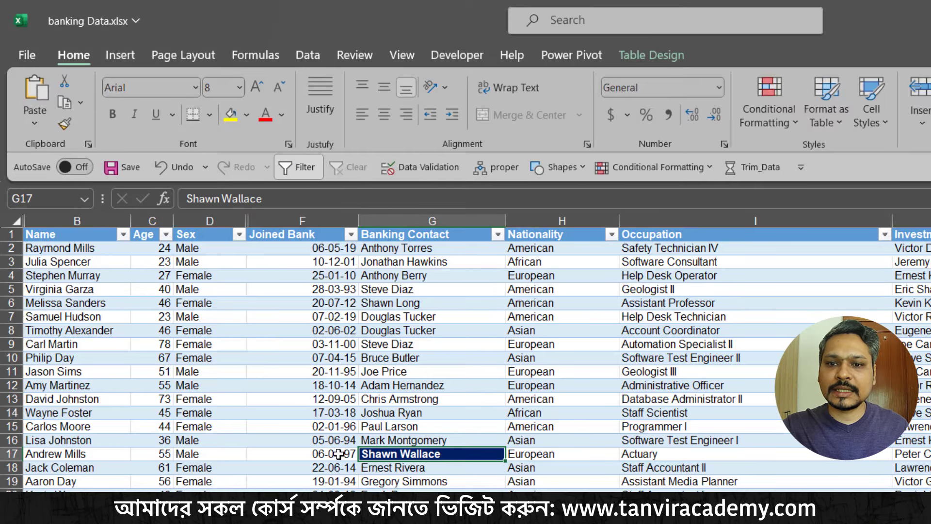
pyautogui.click(255, 371)
pyautogui.click(412, 343)
pyautogui.click(674, 412)
pyautogui.click(674, 480)
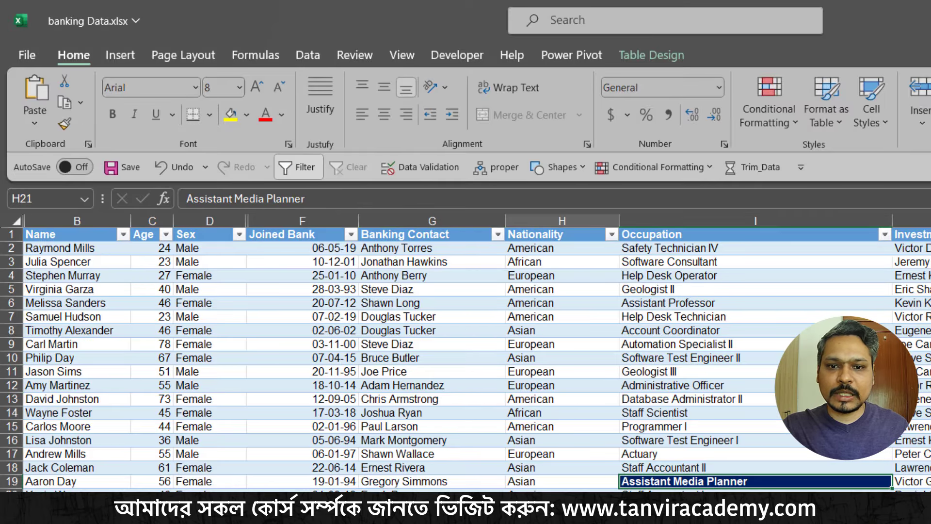
pyautogui.click(417, 412)
pyautogui.click(291, 371)
pyautogui.click(208, 331)
pyautogui.click(474, 322)
pyautogui.click(473, 412)
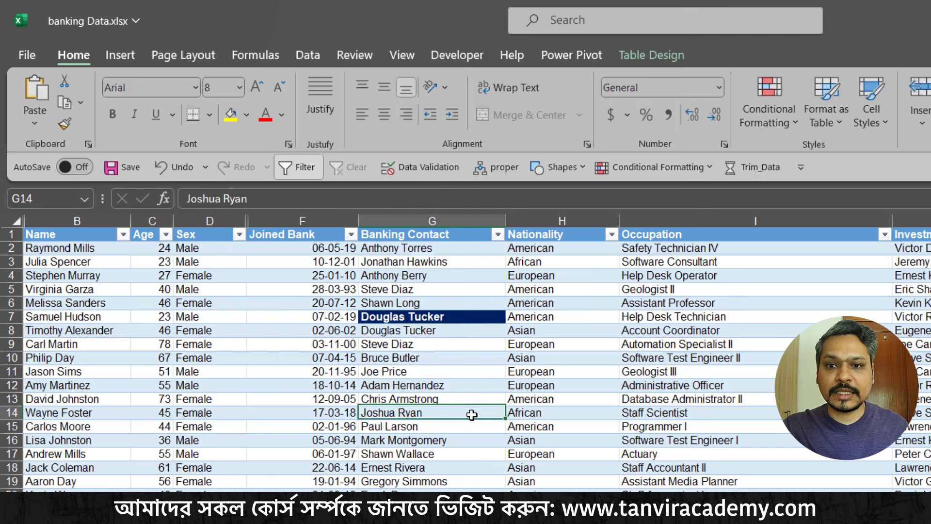
pyautogui.click(436, 440)
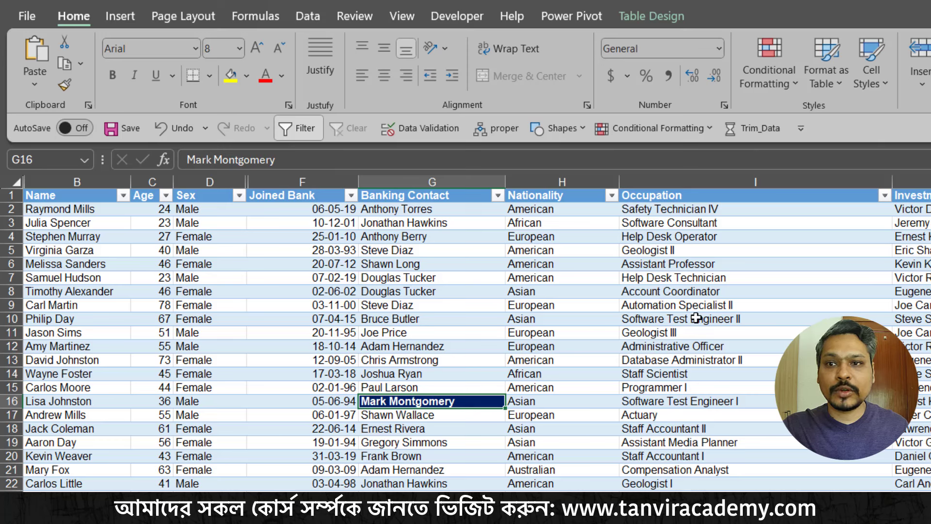
# Change the fill colour of the active-cell conditional formatting rule to dark red and apply the edited rule
pyautogui.click(788, 64)
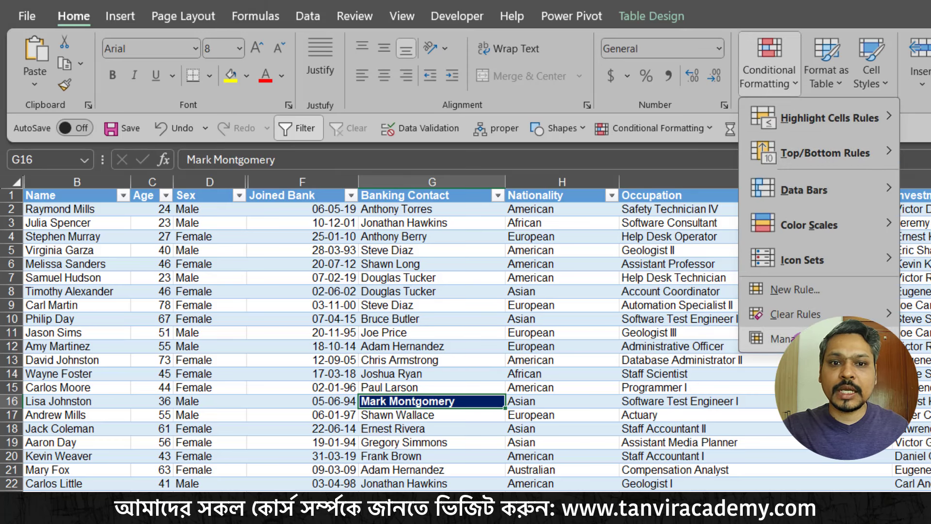
pyautogui.click(781, 338)
pyautogui.doubleClick(361, 216)
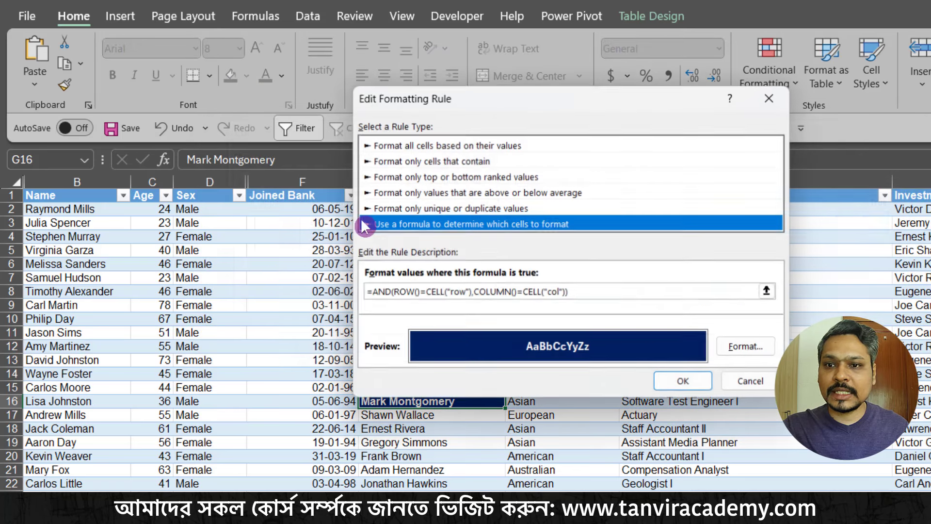
pyautogui.click(743, 347)
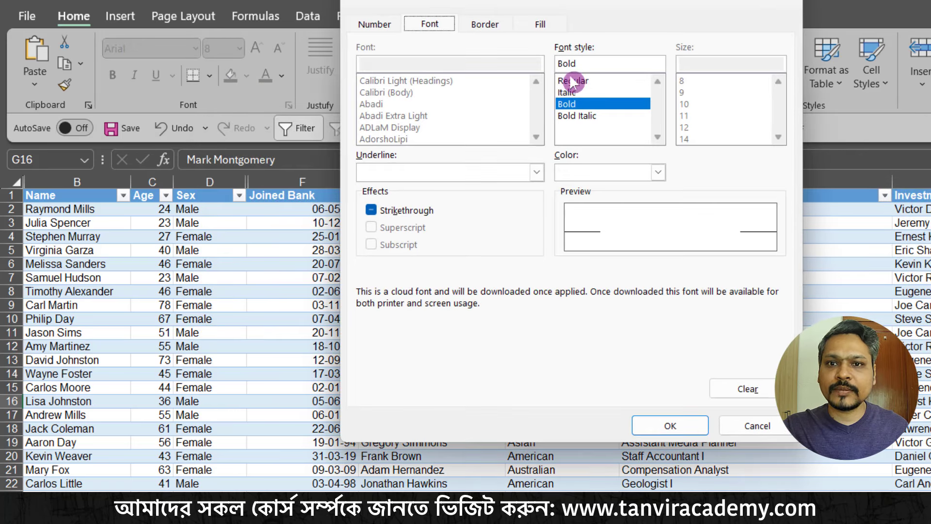
pyautogui.click(541, 24)
pyautogui.click(372, 187)
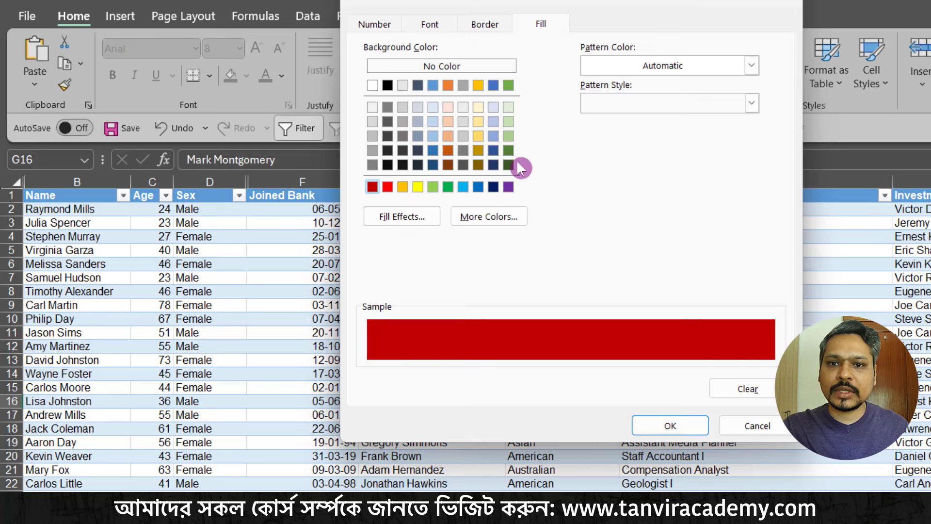
pyautogui.click(654, 425)
pyautogui.click(683, 383)
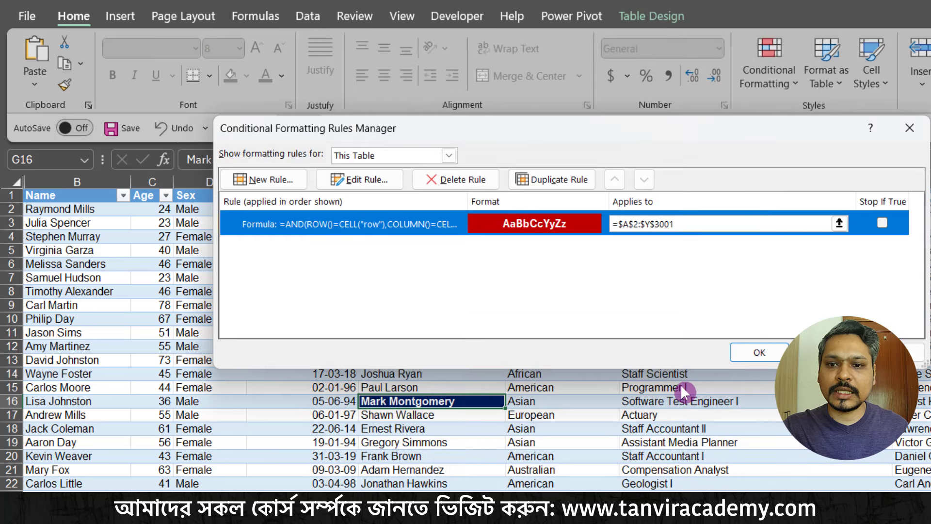
pyautogui.click(759, 353)
# Select several cells in the Sex, Joined Bank and Banking Contact columns to check the recoloured active-cell highlight
pyautogui.click(406, 305)
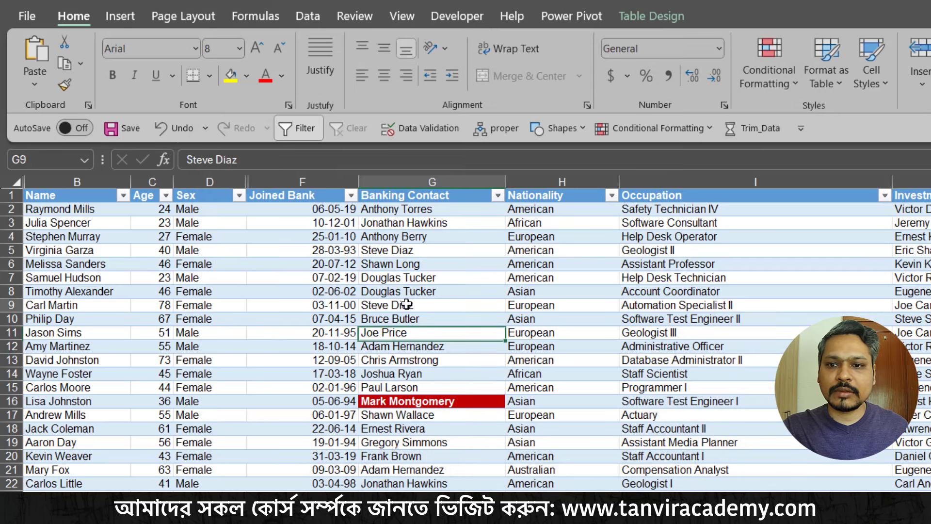
pyautogui.click(243, 306)
pyautogui.click(158, 401)
pyautogui.click(301, 319)
pyautogui.click(397, 250)
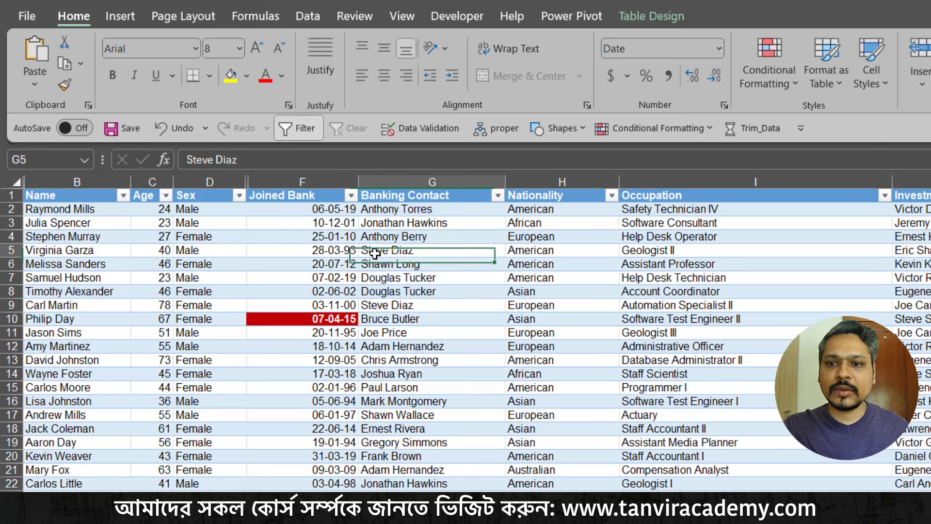
pyautogui.click(412, 346)
pyautogui.click(472, 429)
pyautogui.click(488, 309)
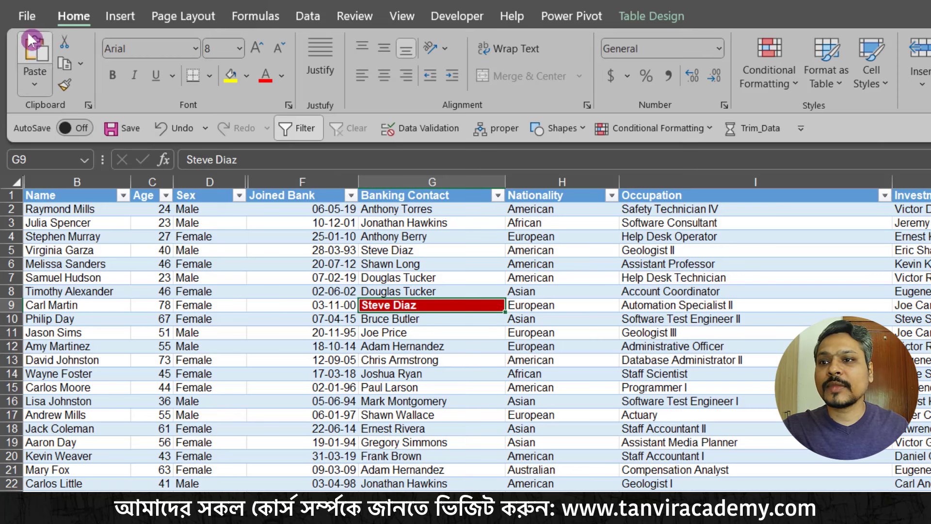
# Save a copy of the workbook to the Desktop as banking Data.xlsm in the Excel Macro-Enabled Workbook format
pyautogui.click(26, 14)
pyautogui.click(73, 307)
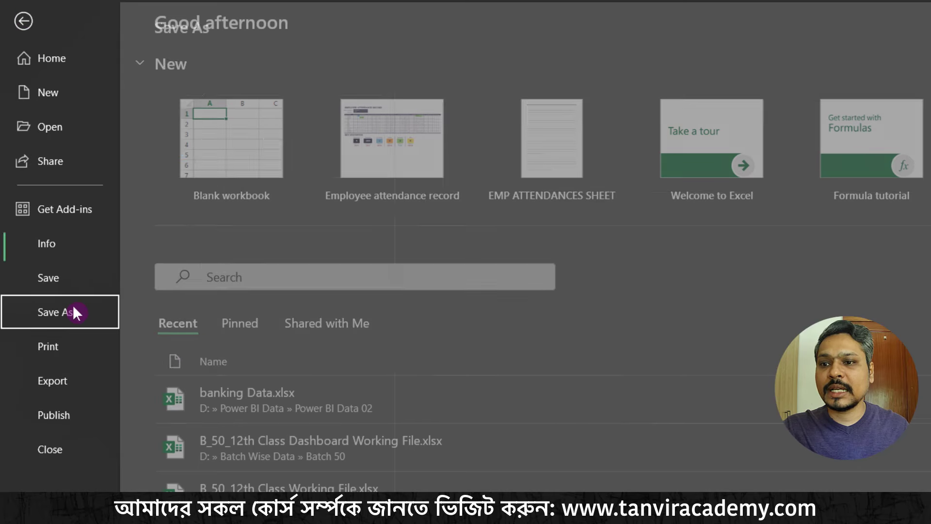
pyautogui.click(224, 414)
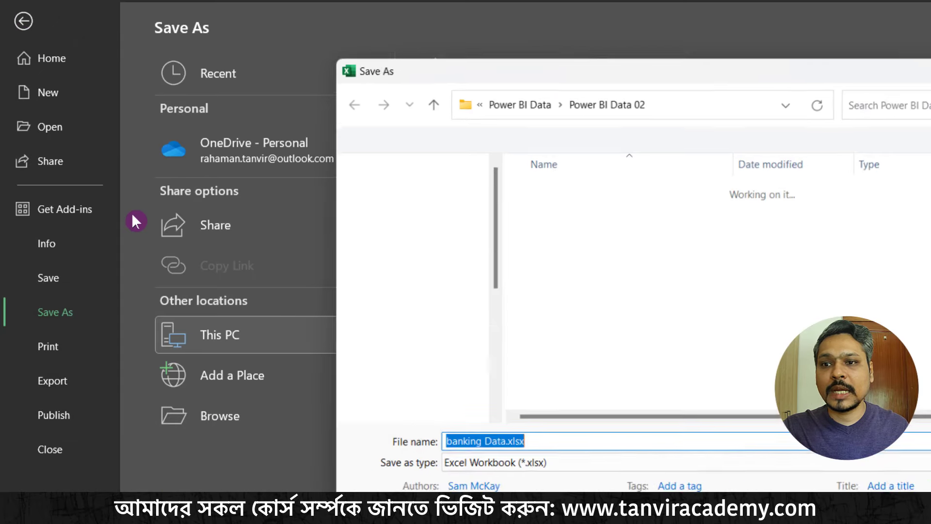
pyautogui.scroll(3, 458, 340)
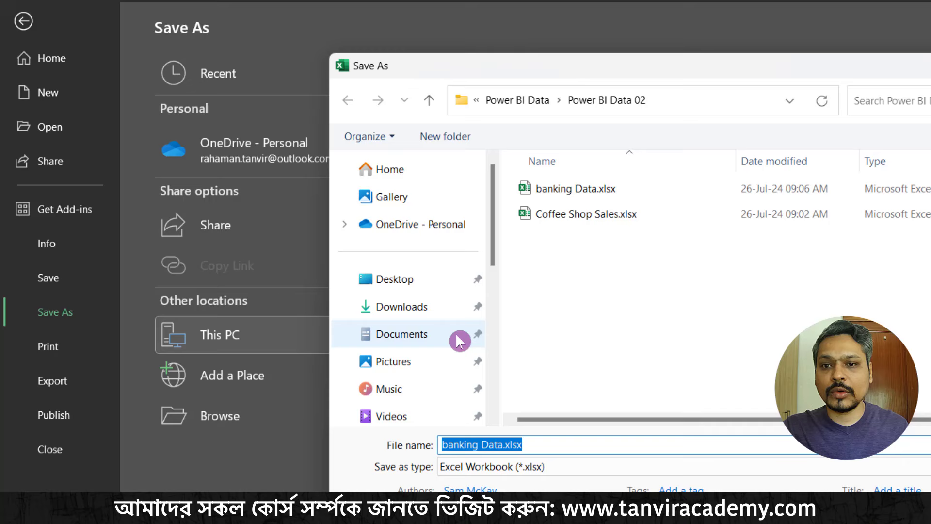
pyautogui.click(407, 283)
pyautogui.click(447, 462)
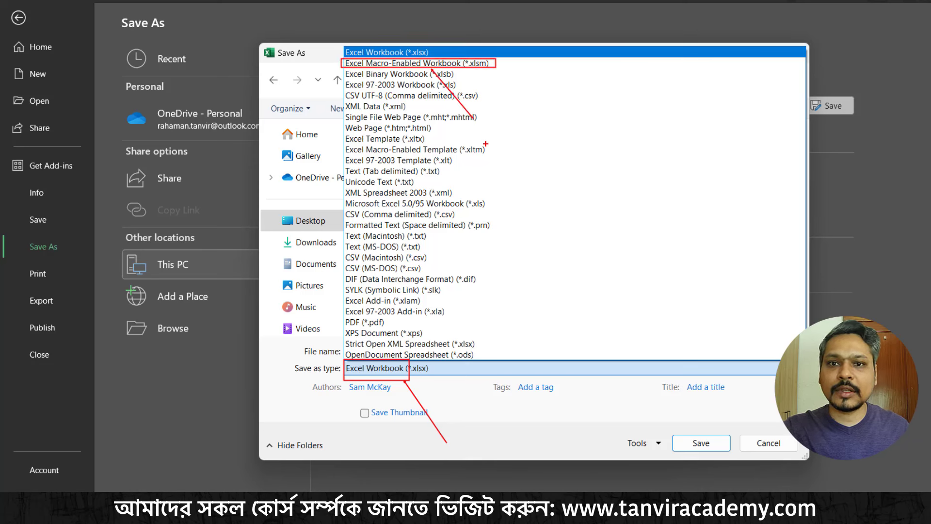
pyautogui.click(426, 369)
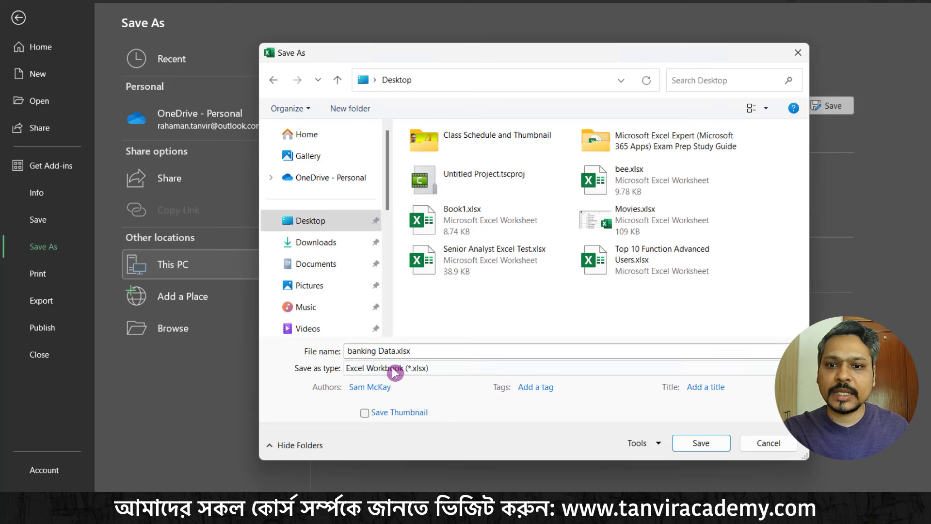
pyautogui.click(426, 368)
pyautogui.click(431, 64)
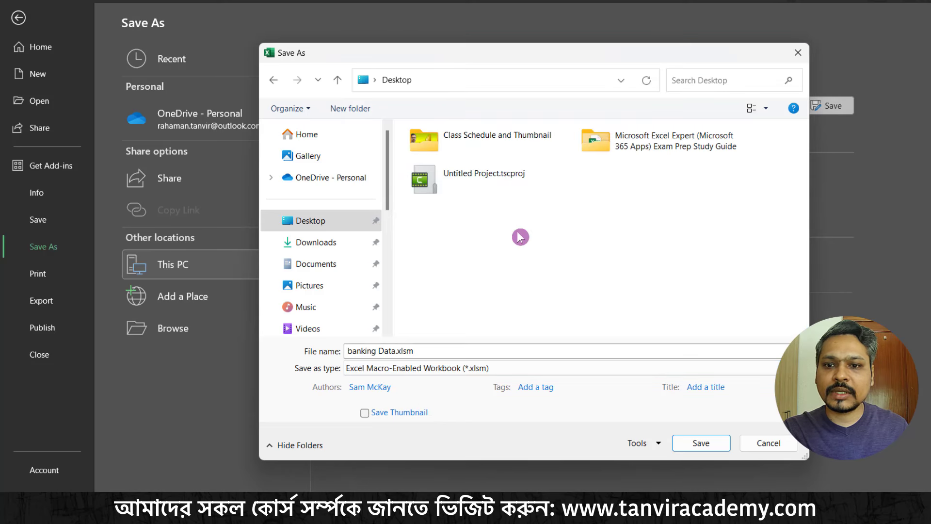
pyautogui.click(310, 220)
pyautogui.click(719, 450)
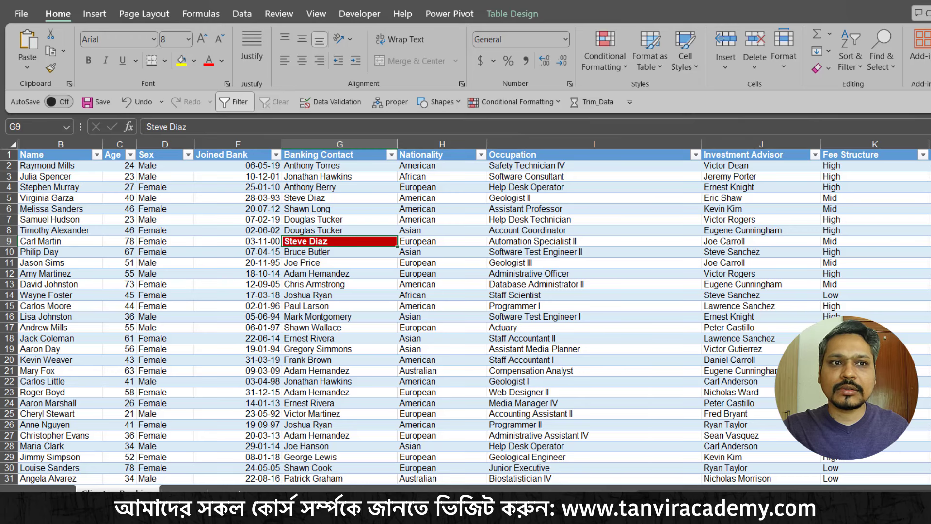
# Switch to the Windows desktop, refresh it and open the saved banking Data.xlsm file
pyautogui.press('super+d')
pyautogui.rightClick(525, 88)
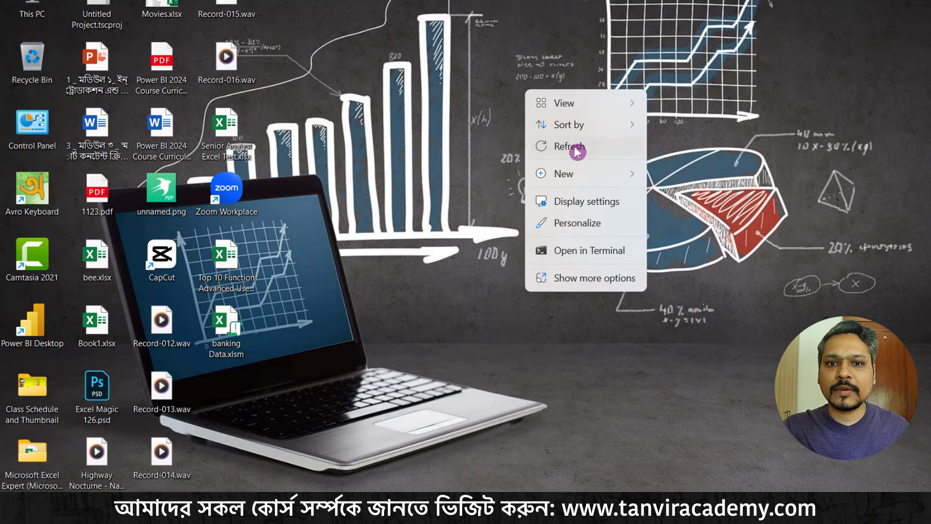
pyautogui.click(574, 147)
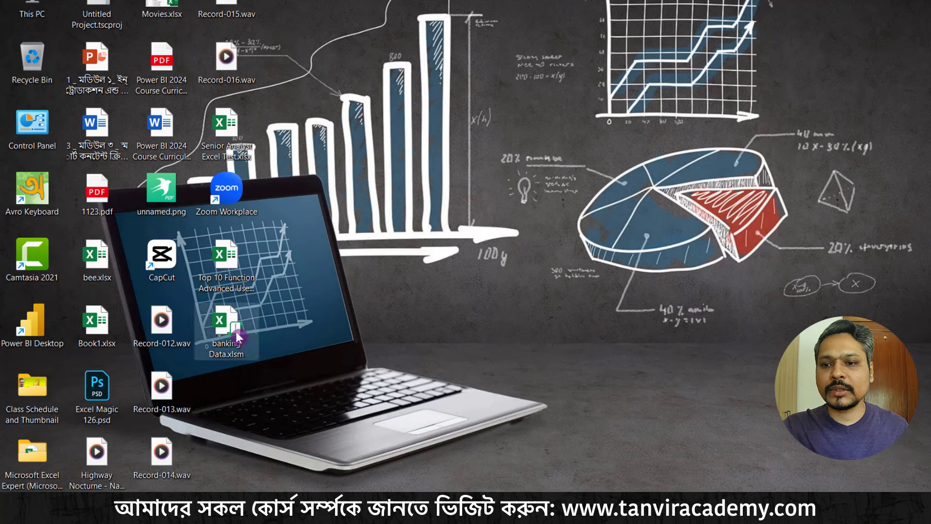
pyautogui.doubleClick(250, 352)
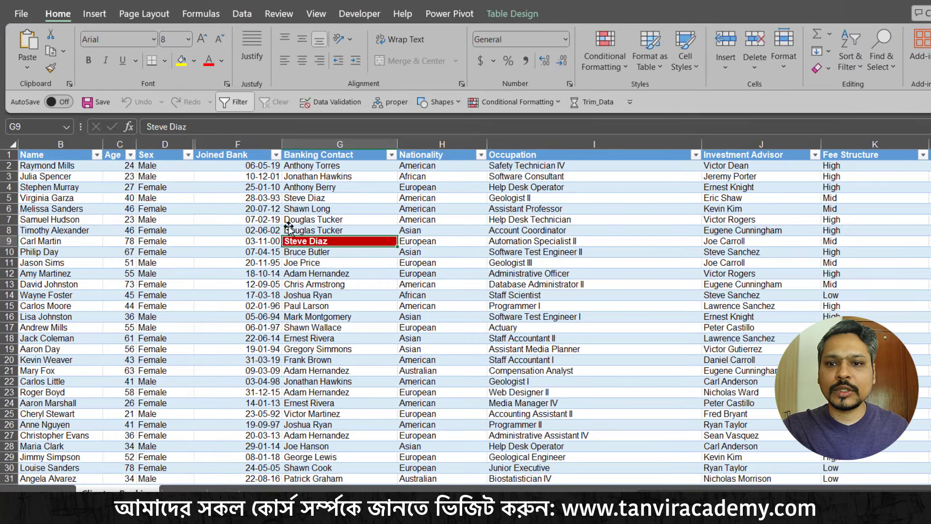
# Select cells in different columns of the macro-enabled workbook's client table to test the active-cell highlight
pyautogui.click(291, 208)
pyautogui.click(349, 273)
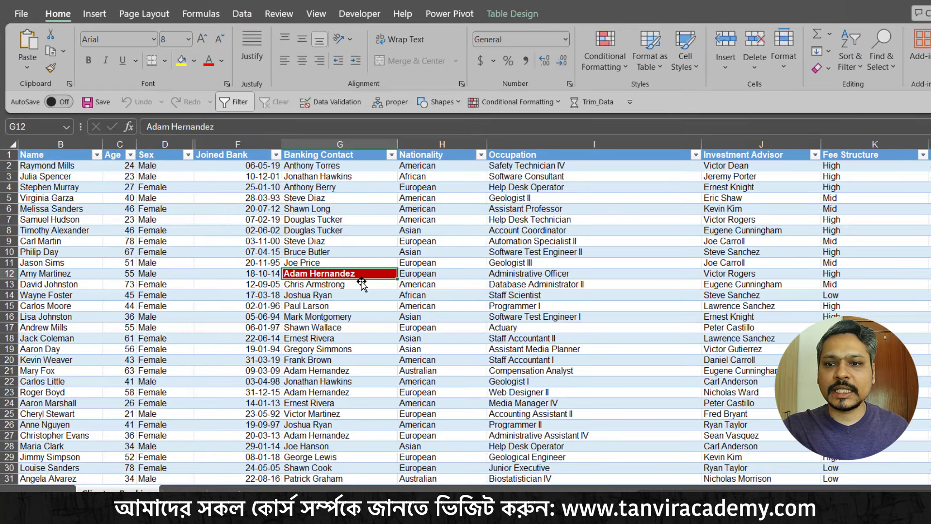
pyautogui.click(427, 273)
pyautogui.click(606, 241)
pyautogui.click(165, 241)
pyautogui.click(243, 284)
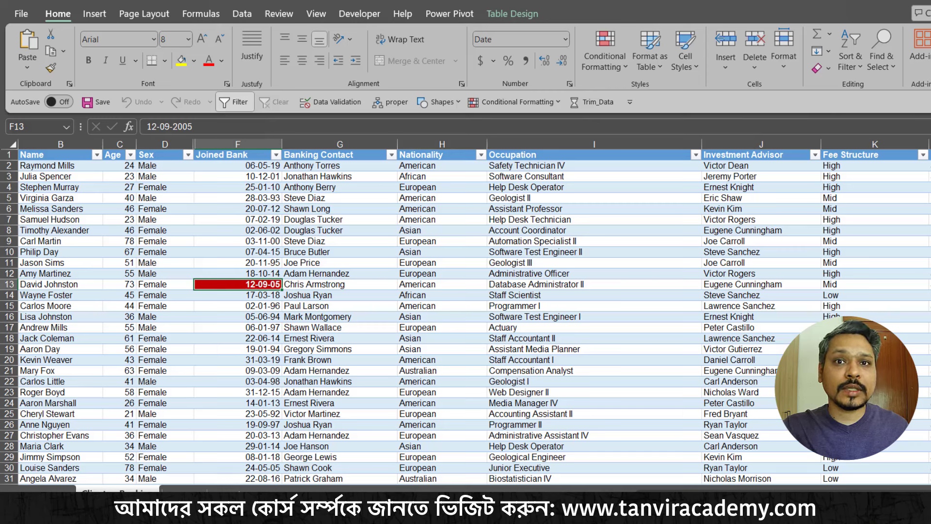
# Select G10 and move the selection cell by cell down the Banking Contact column to G19, checking the highlight
pyautogui.click(348, 254)
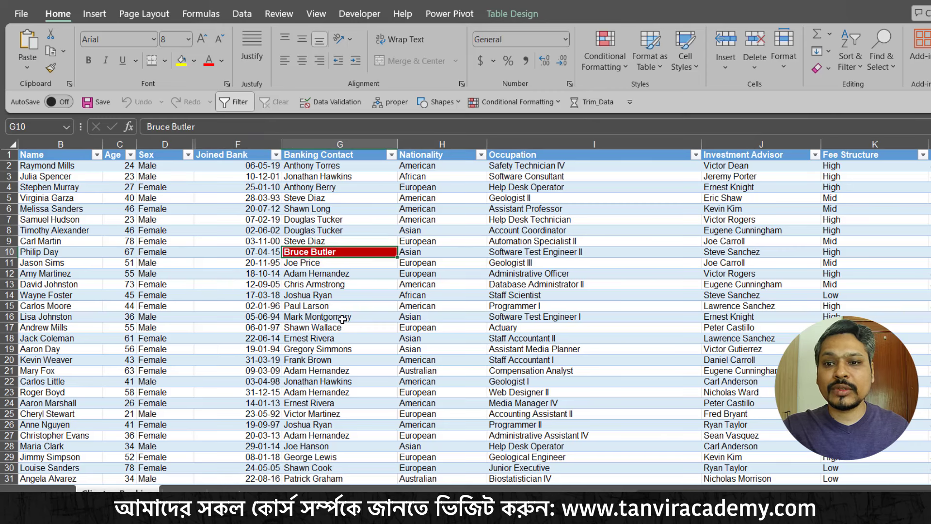
pyautogui.press('Down')
pyautogui.press('Down')
pyautogui.press('Down')
pyautogui.press('Down')
pyautogui.press('Down')
pyautogui.press('Down')
pyautogui.press('Down')
pyautogui.press('Down')
pyautogui.press('Down')
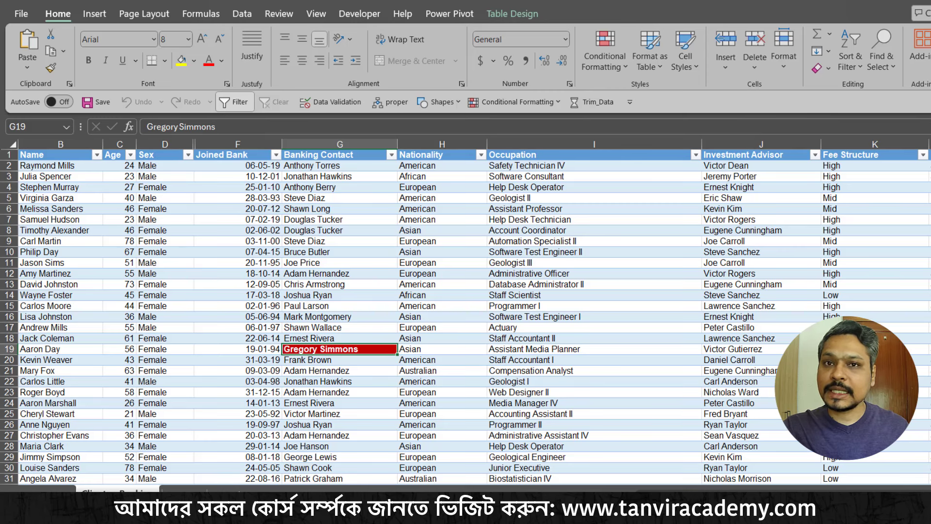
# Close the banking Data.xlsm workbook and save its changes
pyautogui.hotkey('ctrl', 'w')
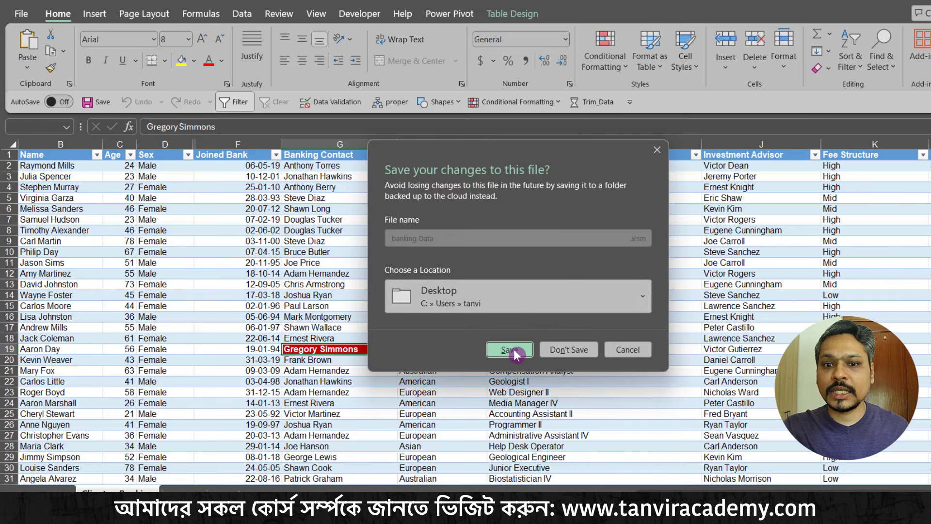
pyautogui.click(509, 349)
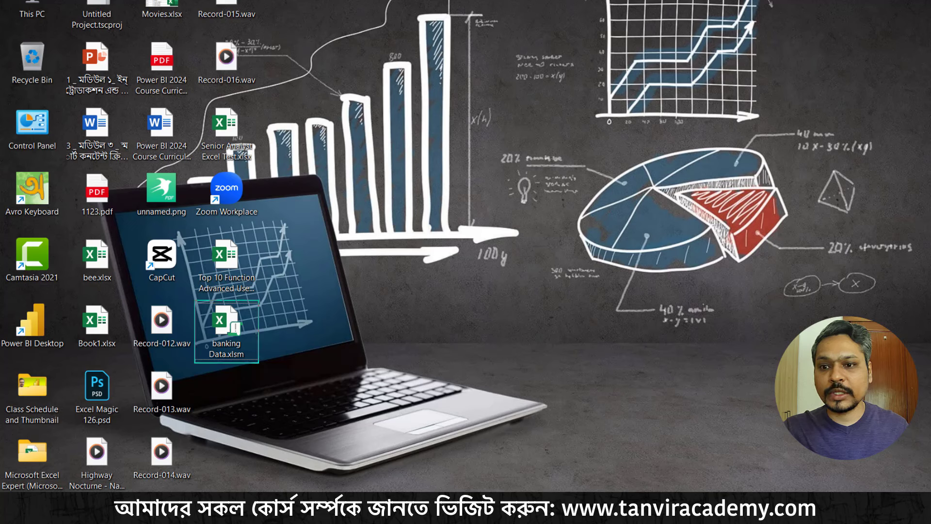
# Bring up the full set of file actions for banking Data.xlsm on the desktop
pyautogui.rightClick(221, 323)
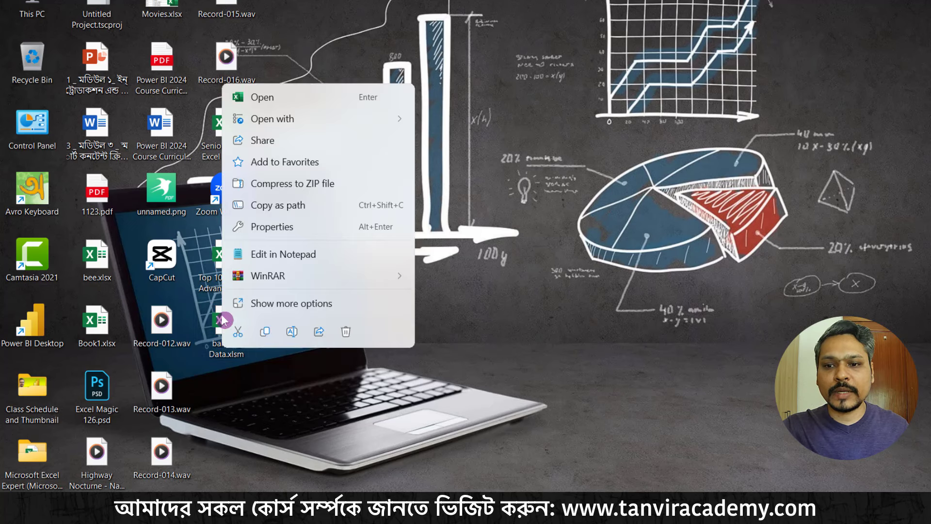
pyautogui.click(250, 304)
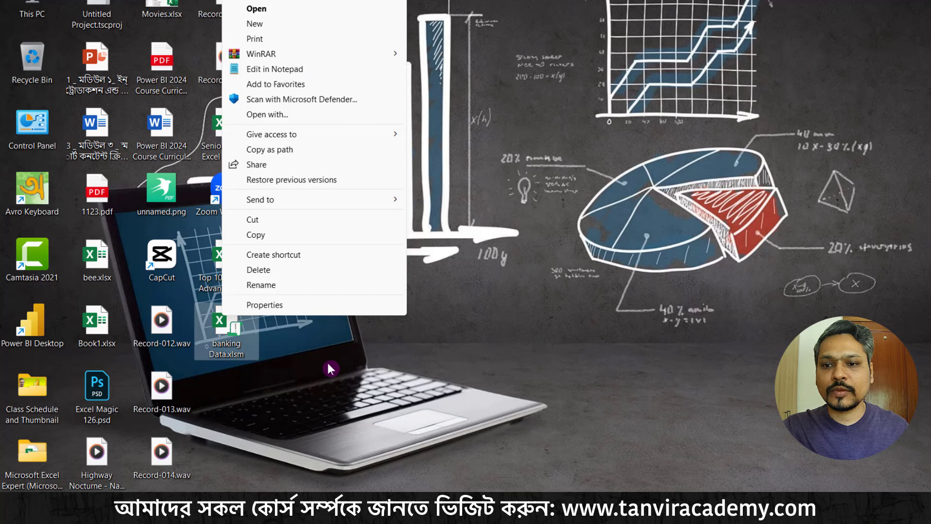